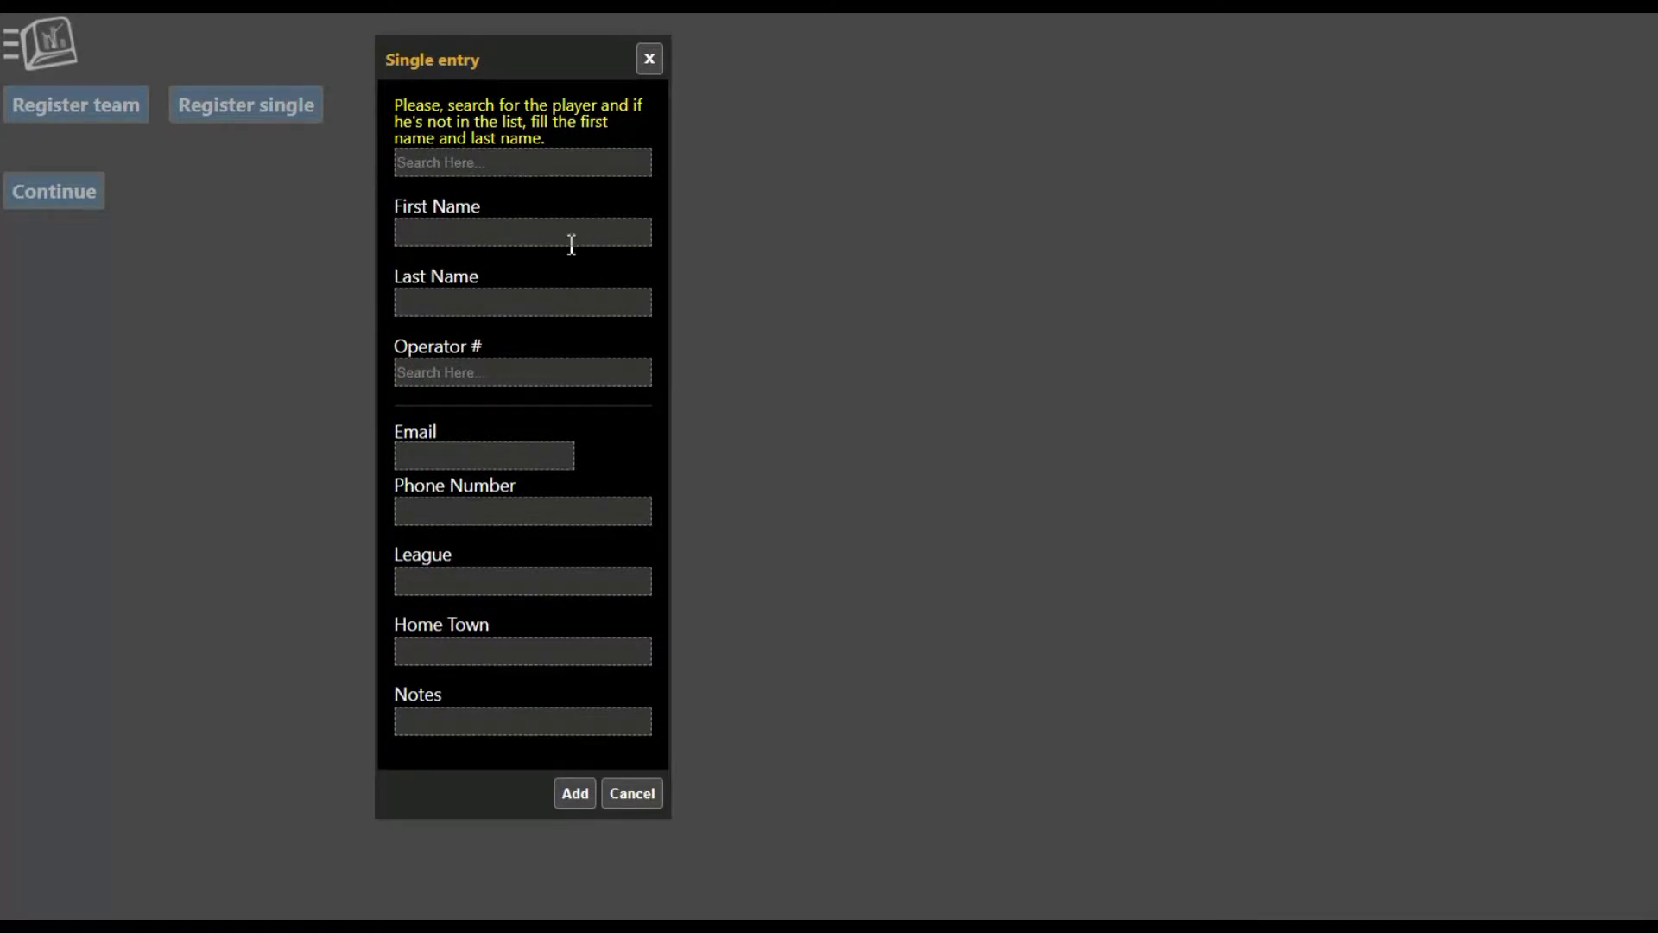
Step: Search for the player by full name and add them as a single-player entry
click(463, 171)
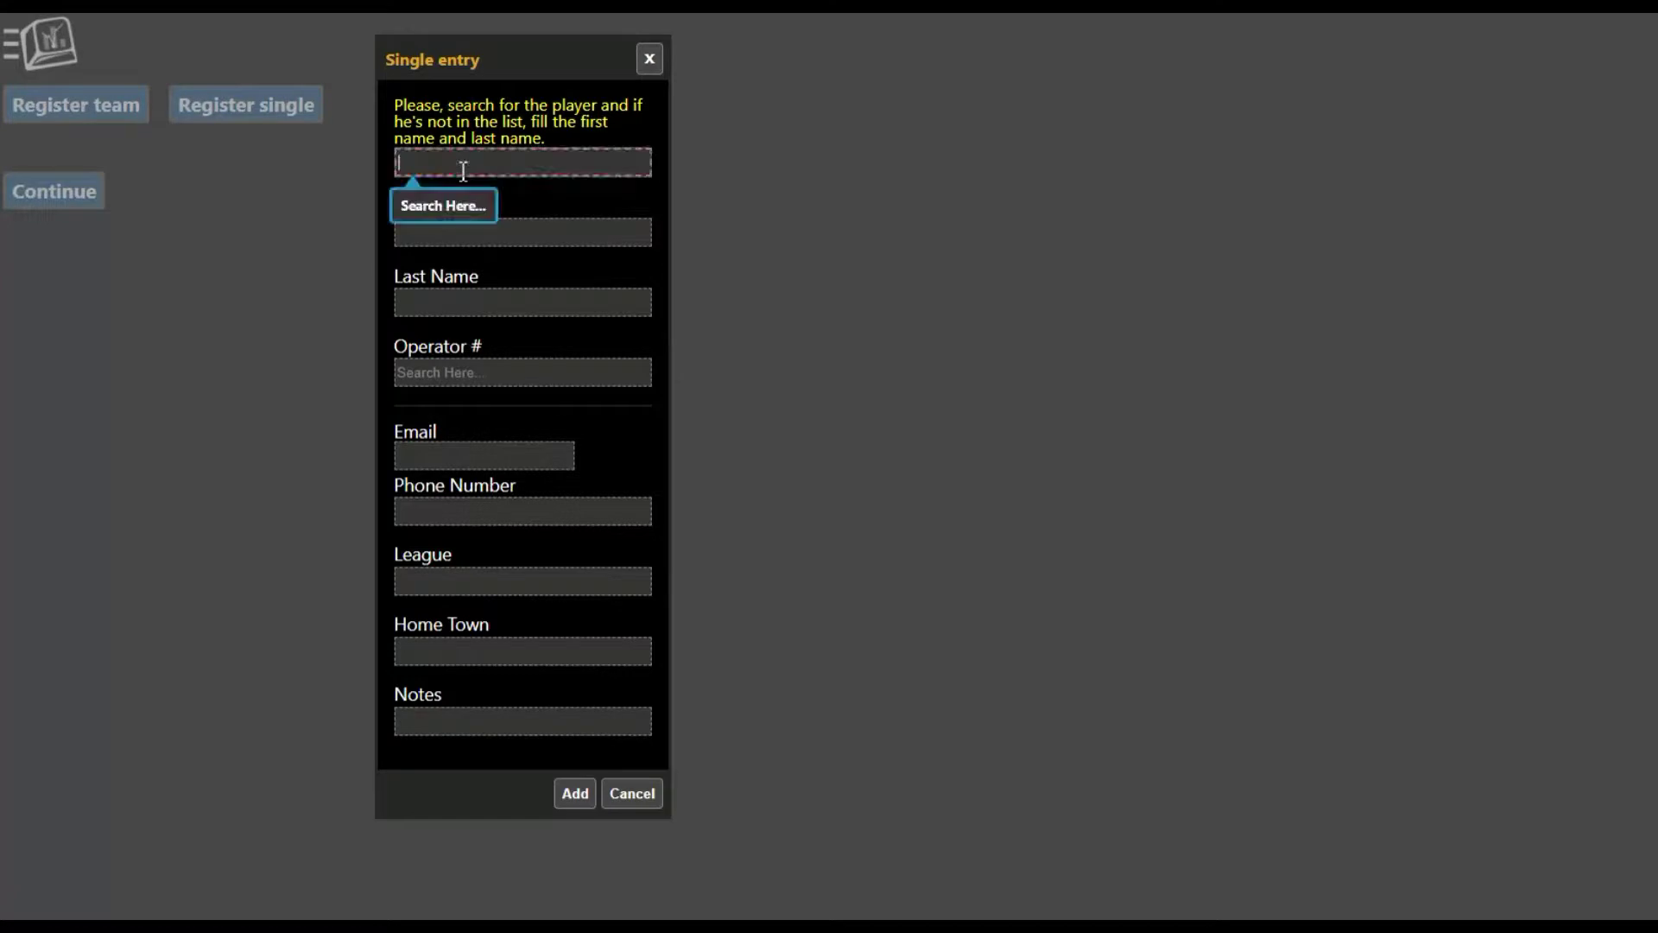
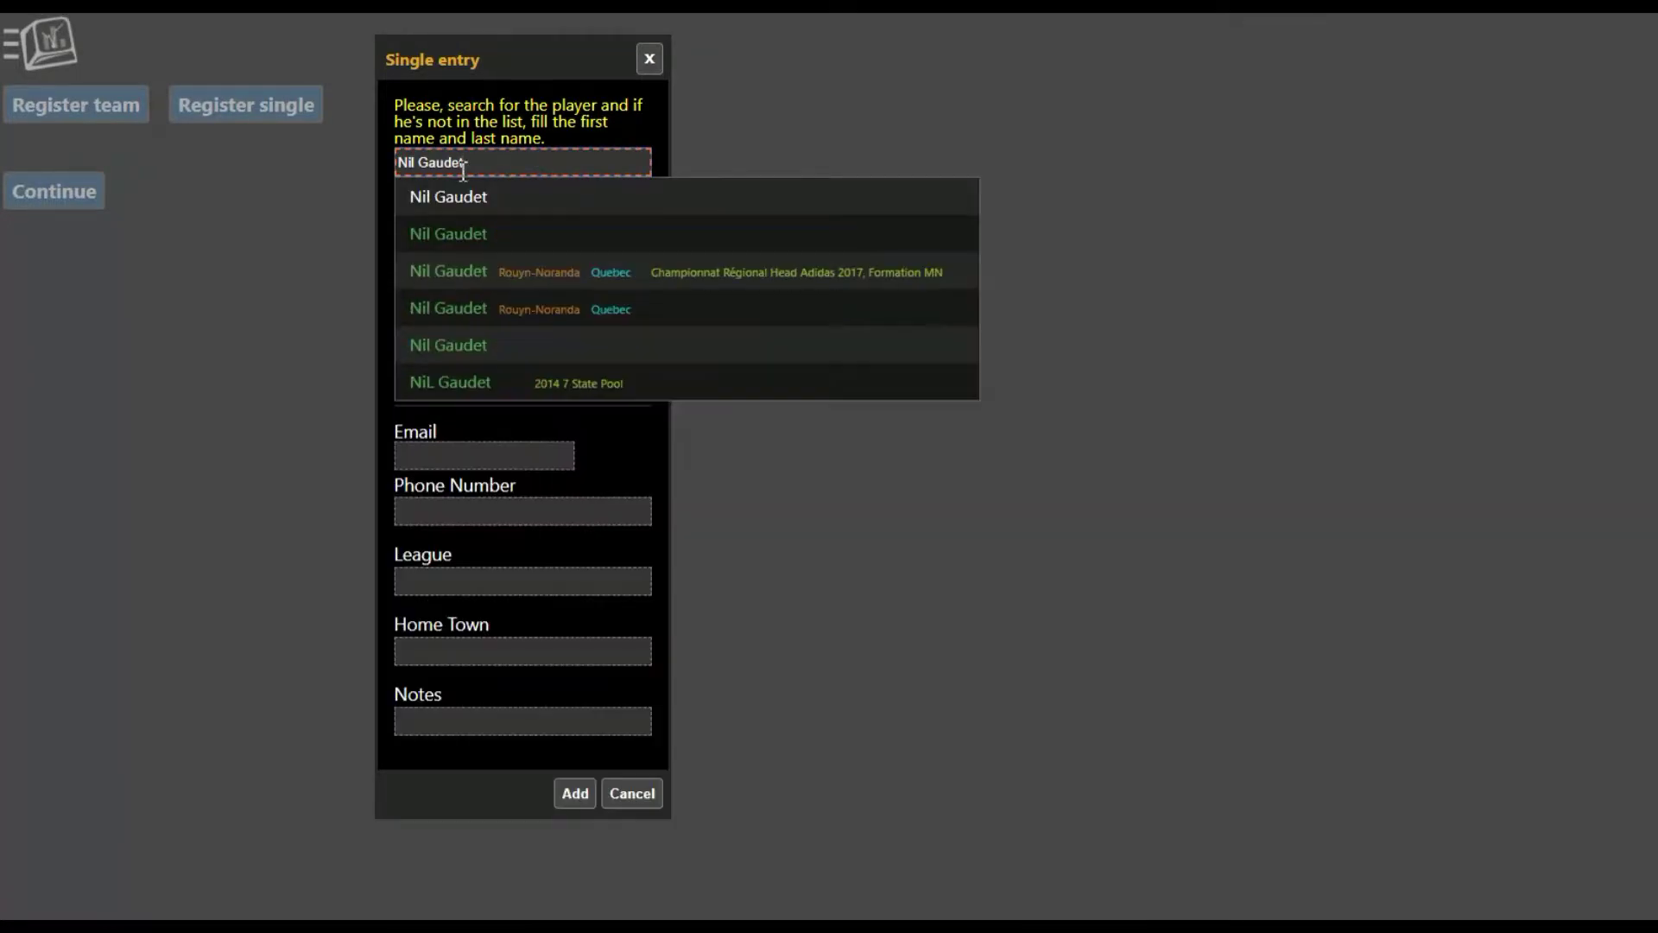
click(449, 206)
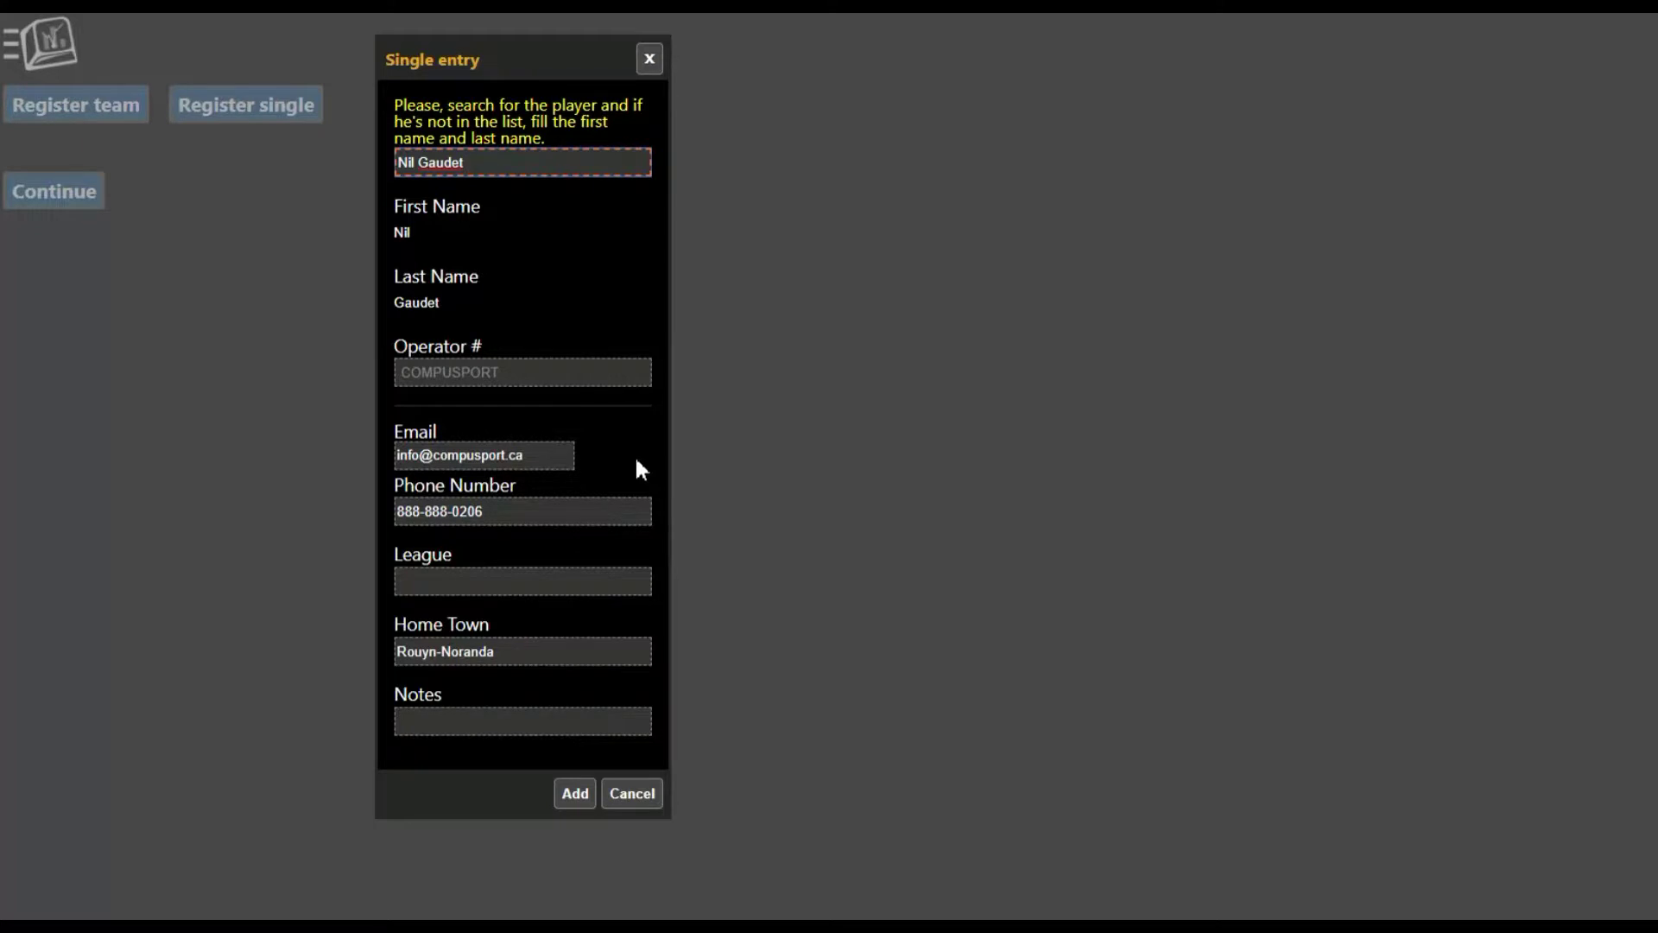
click(585, 803)
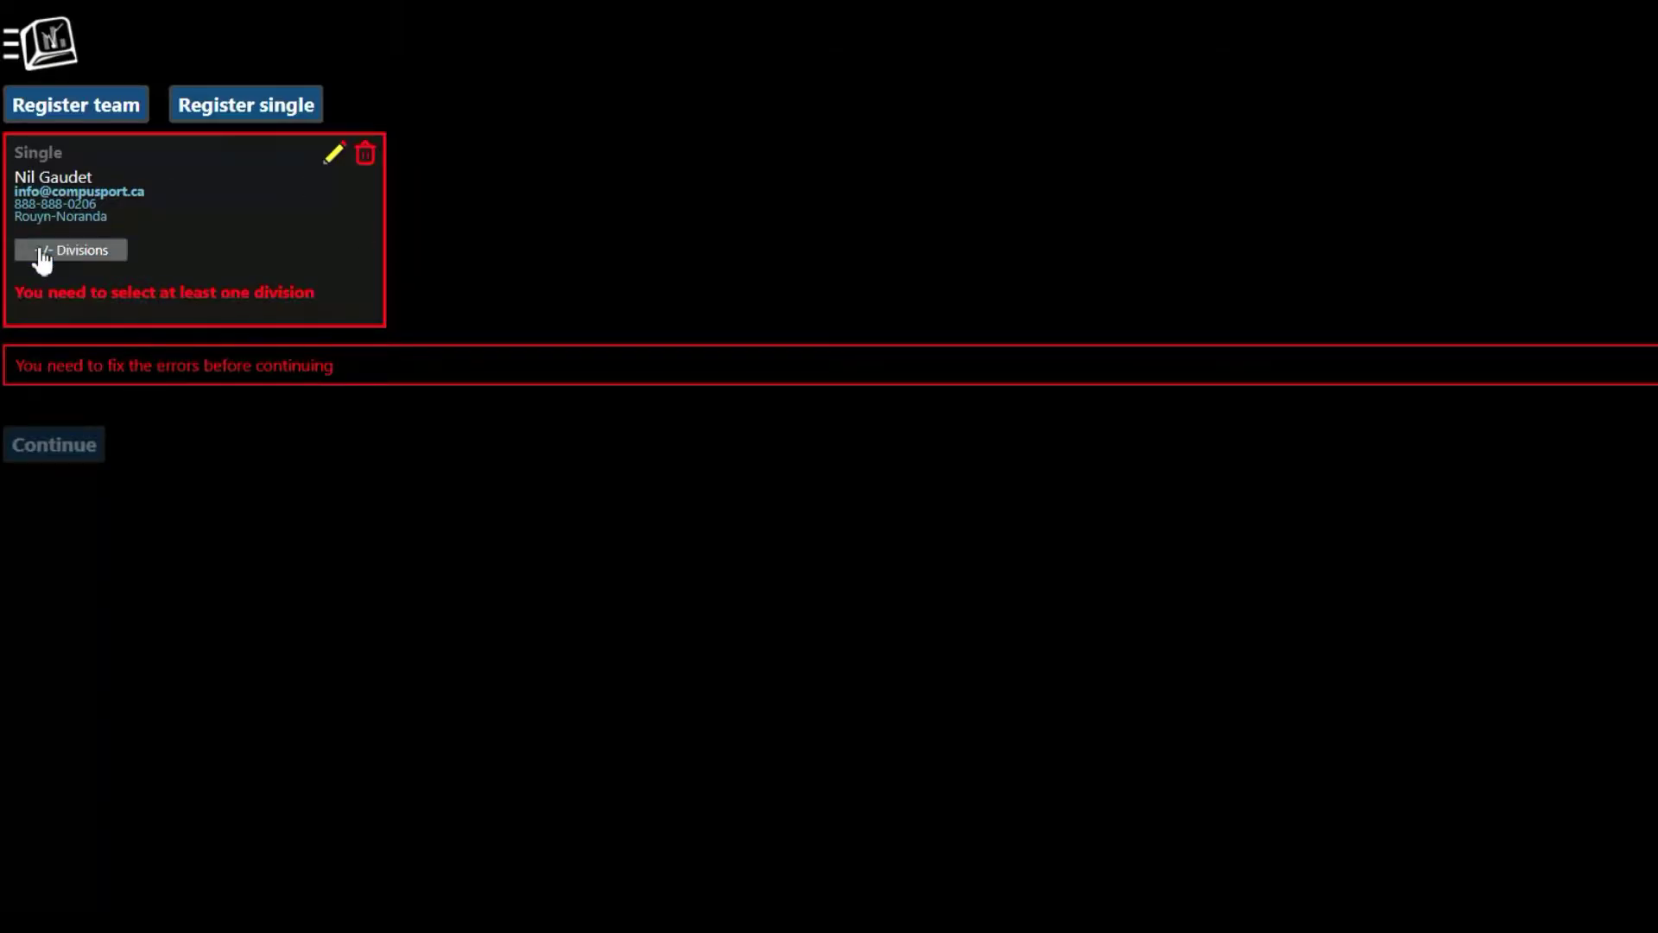
Step: Select Cricket 501 Training Division and 8 Ball Singles Training Registration for the single entry
click(90, 258)
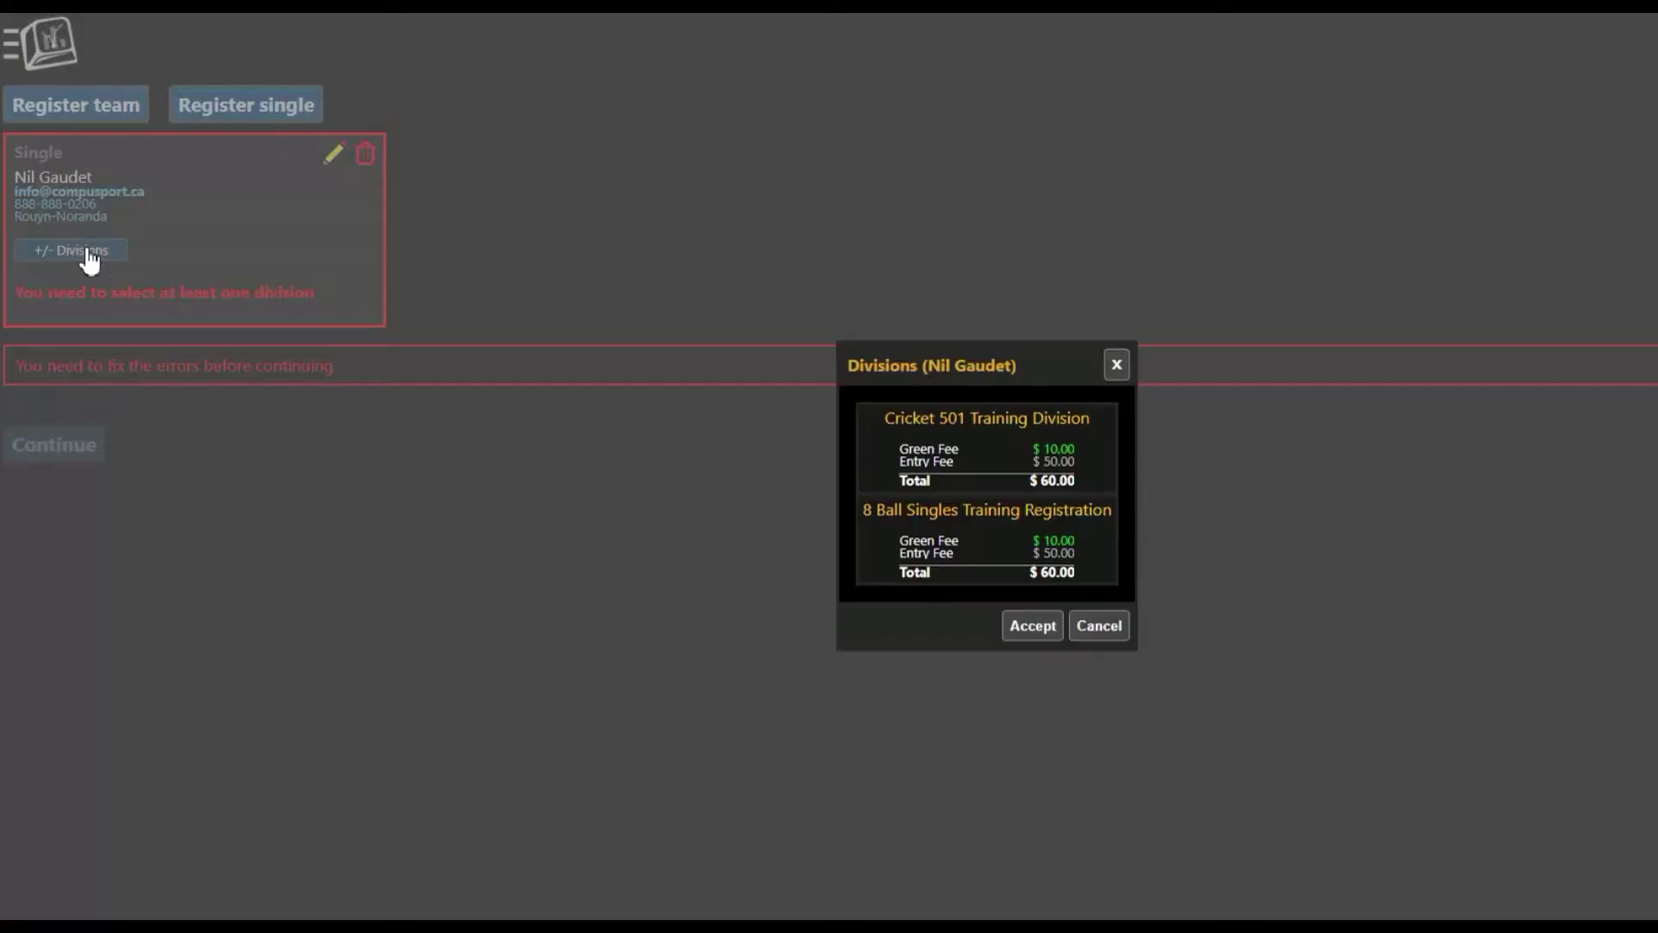
drag(888, 355, 524, 164)
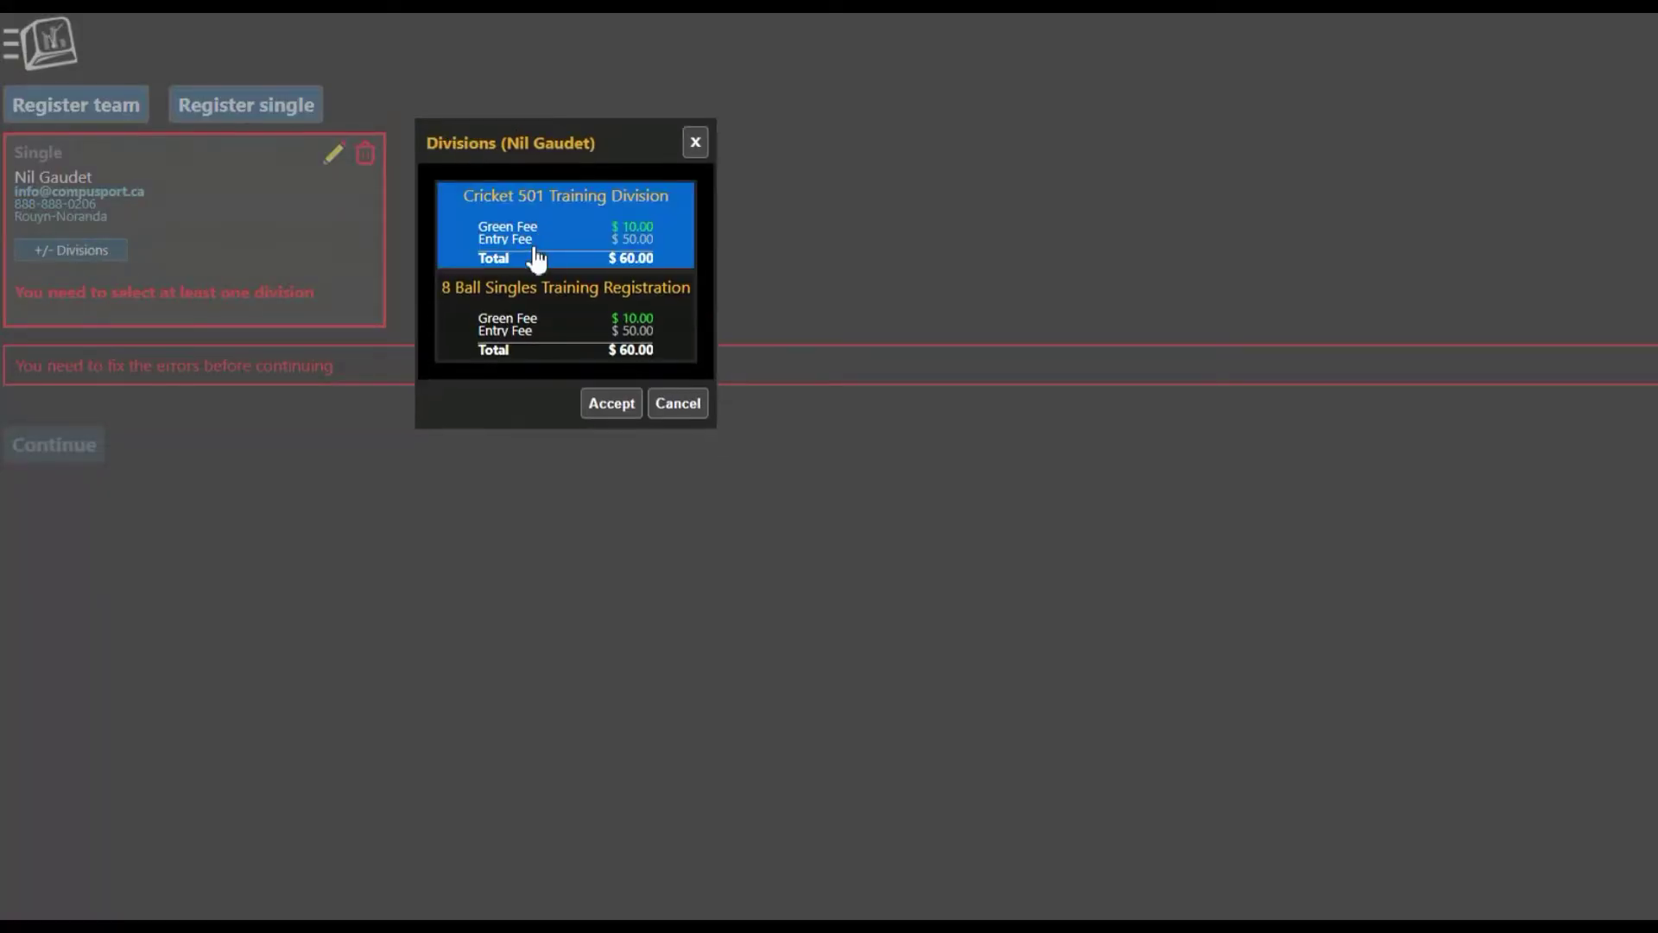
click(531, 216)
click(665, 346)
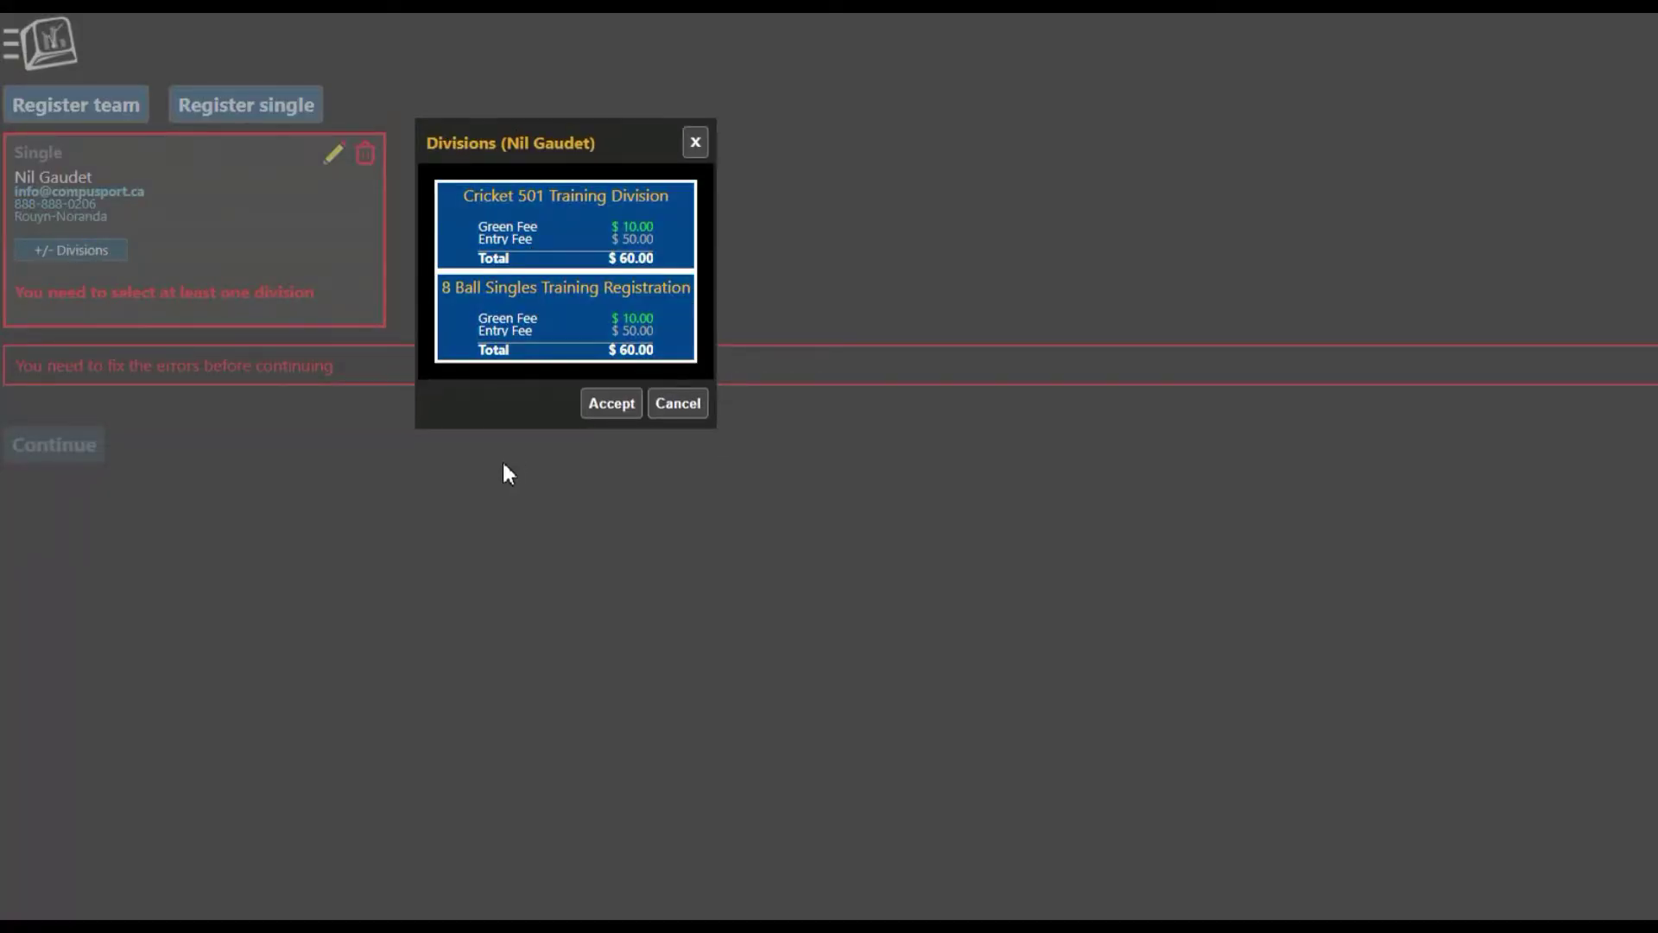
click(611, 404)
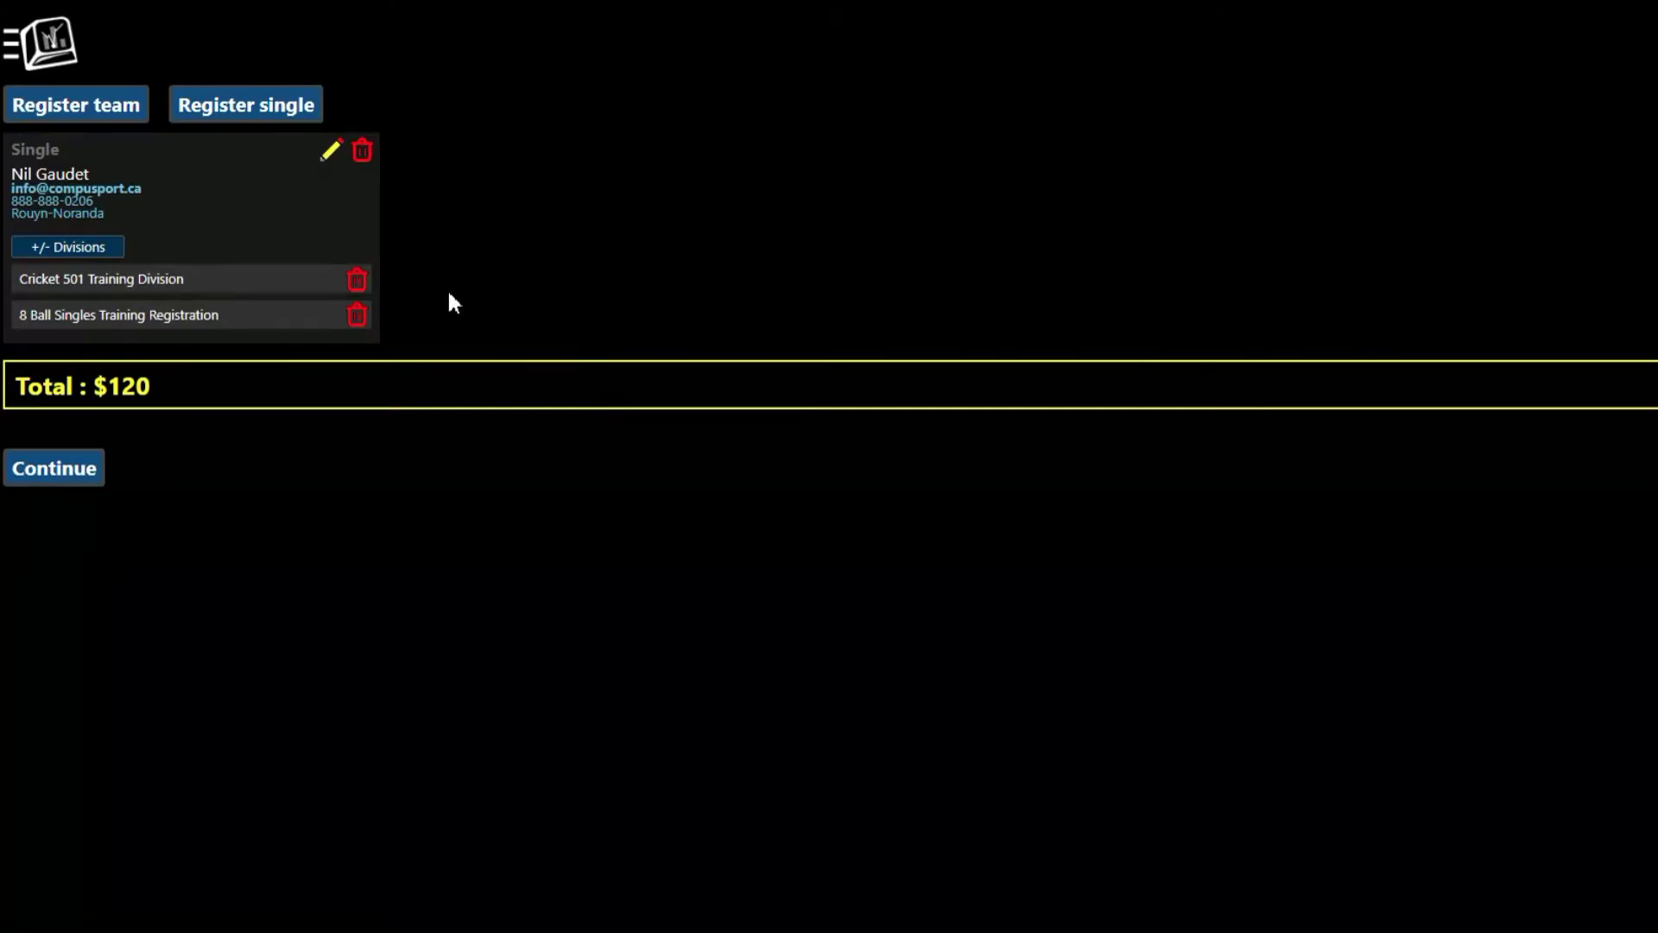
Step: Remove the Cricket 501 Training Division, then add it back to the entry
click(357, 282)
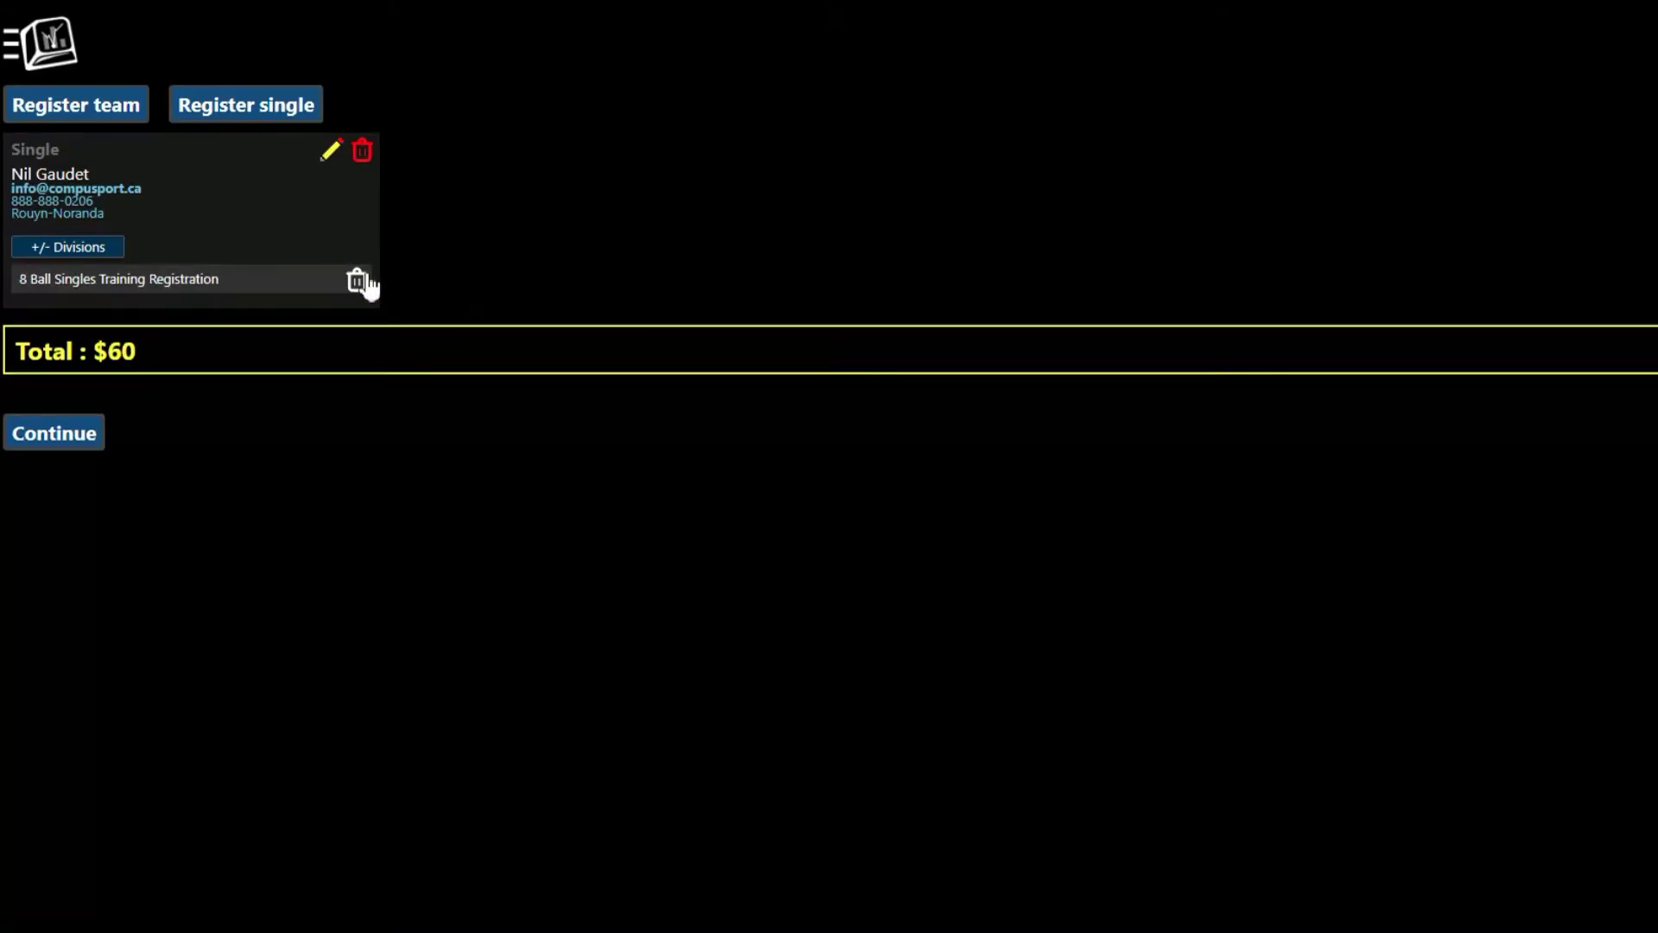
click(118, 245)
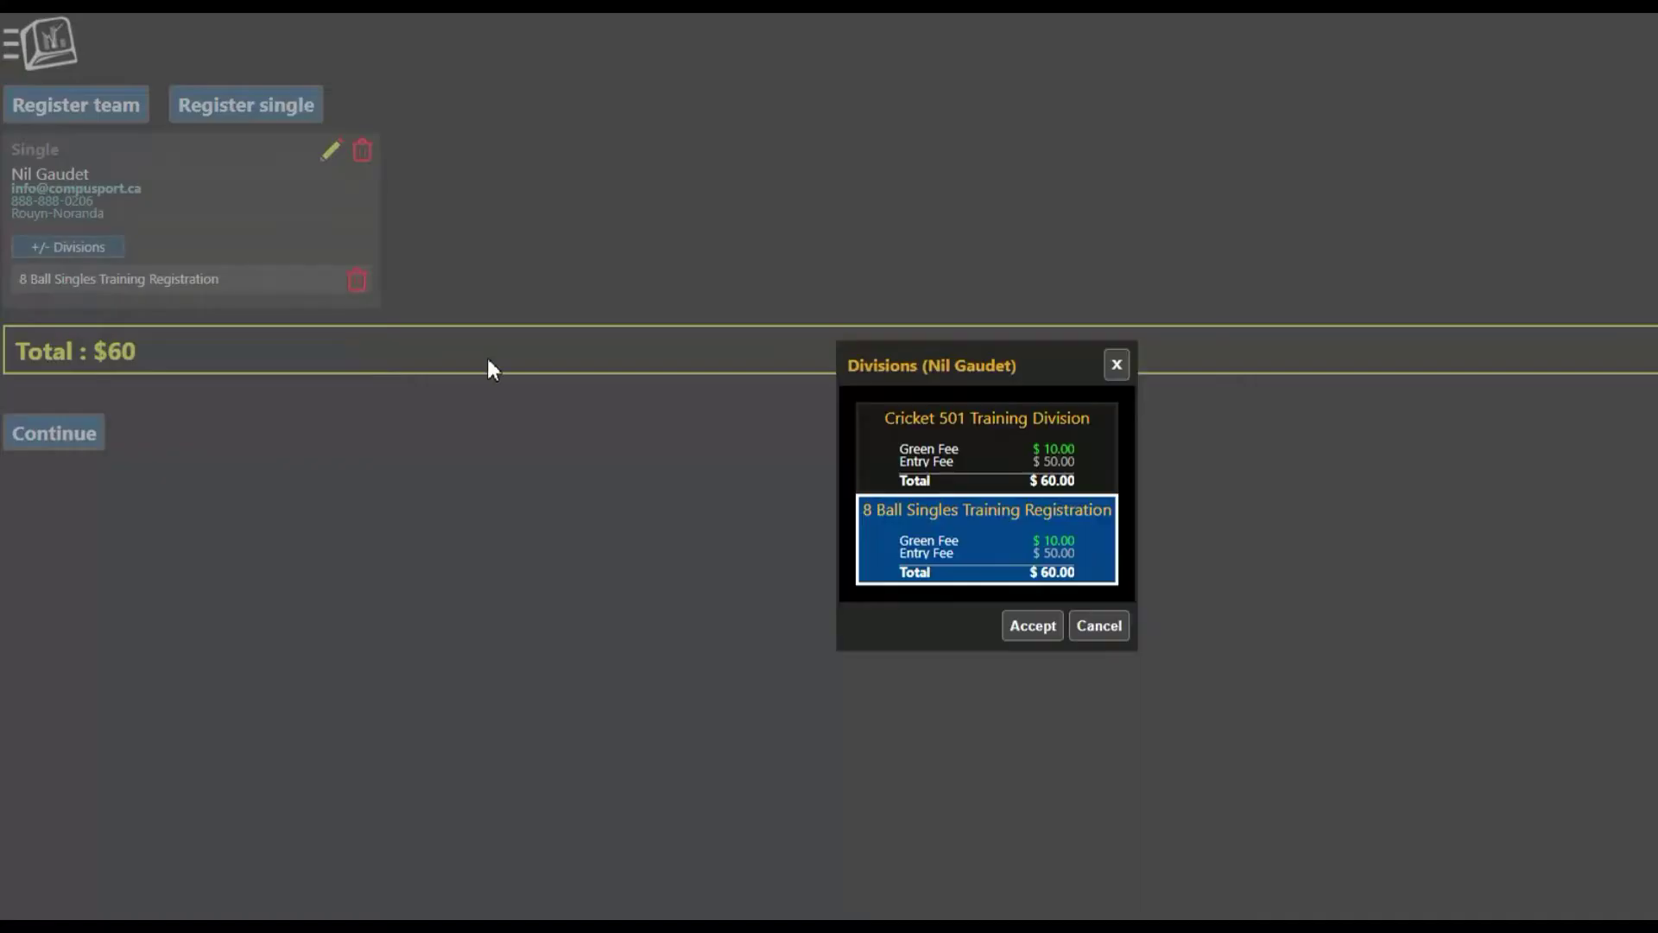
click(923, 451)
click(1025, 628)
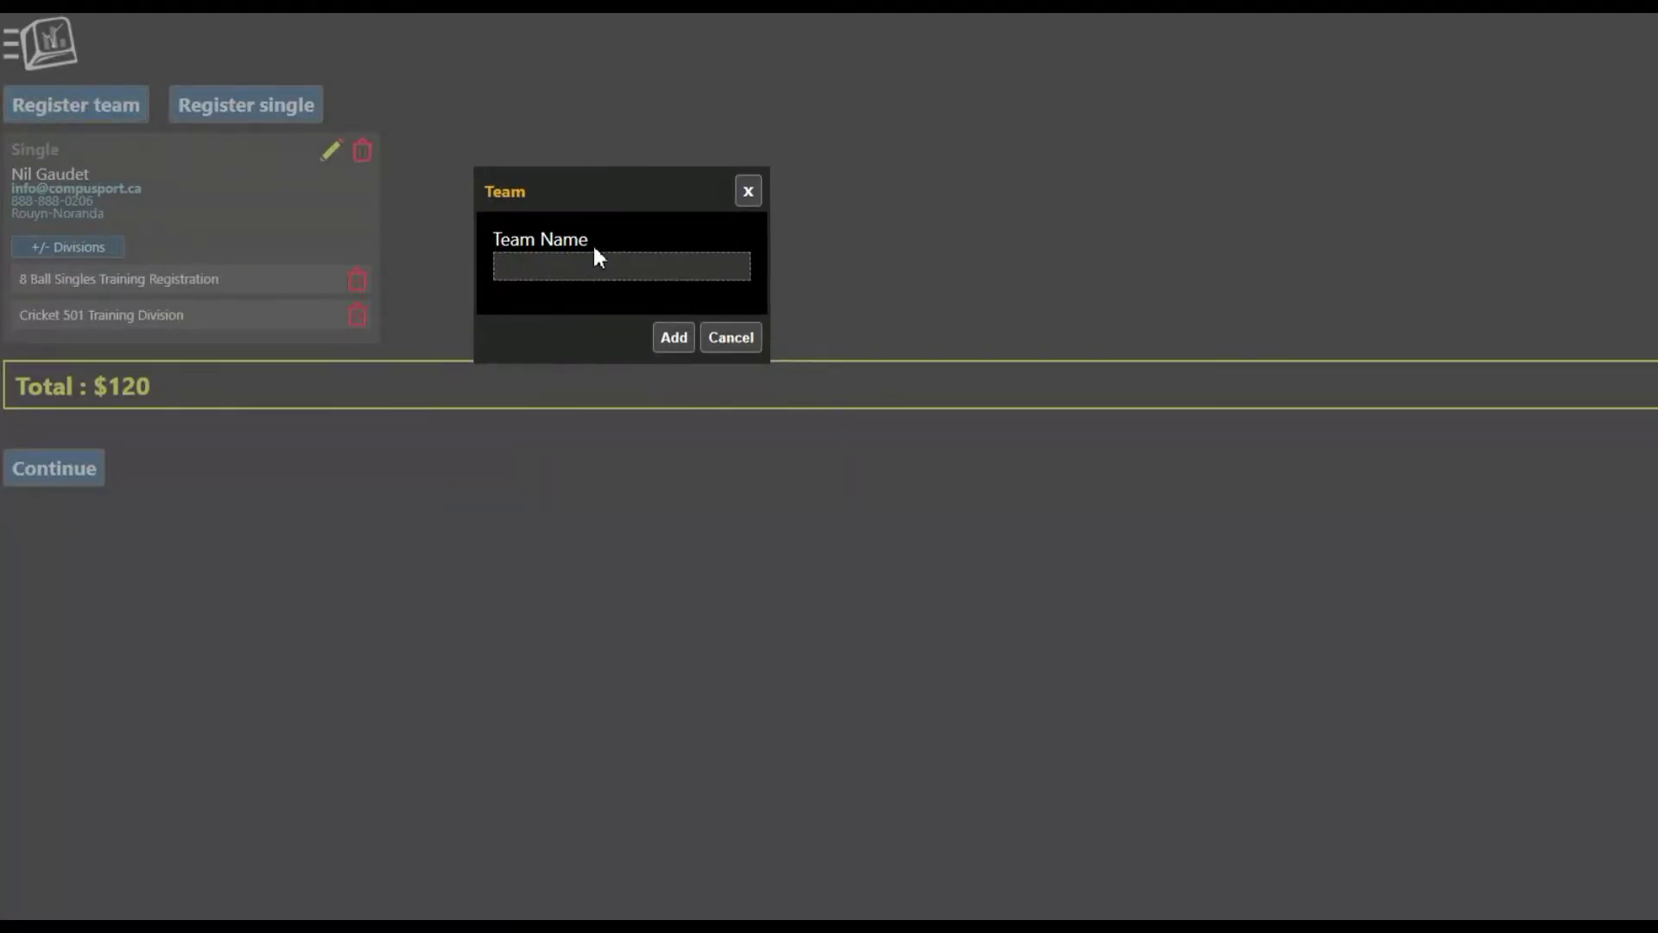
Step: Create a team named 'CompuSport Team'
click(594, 267)
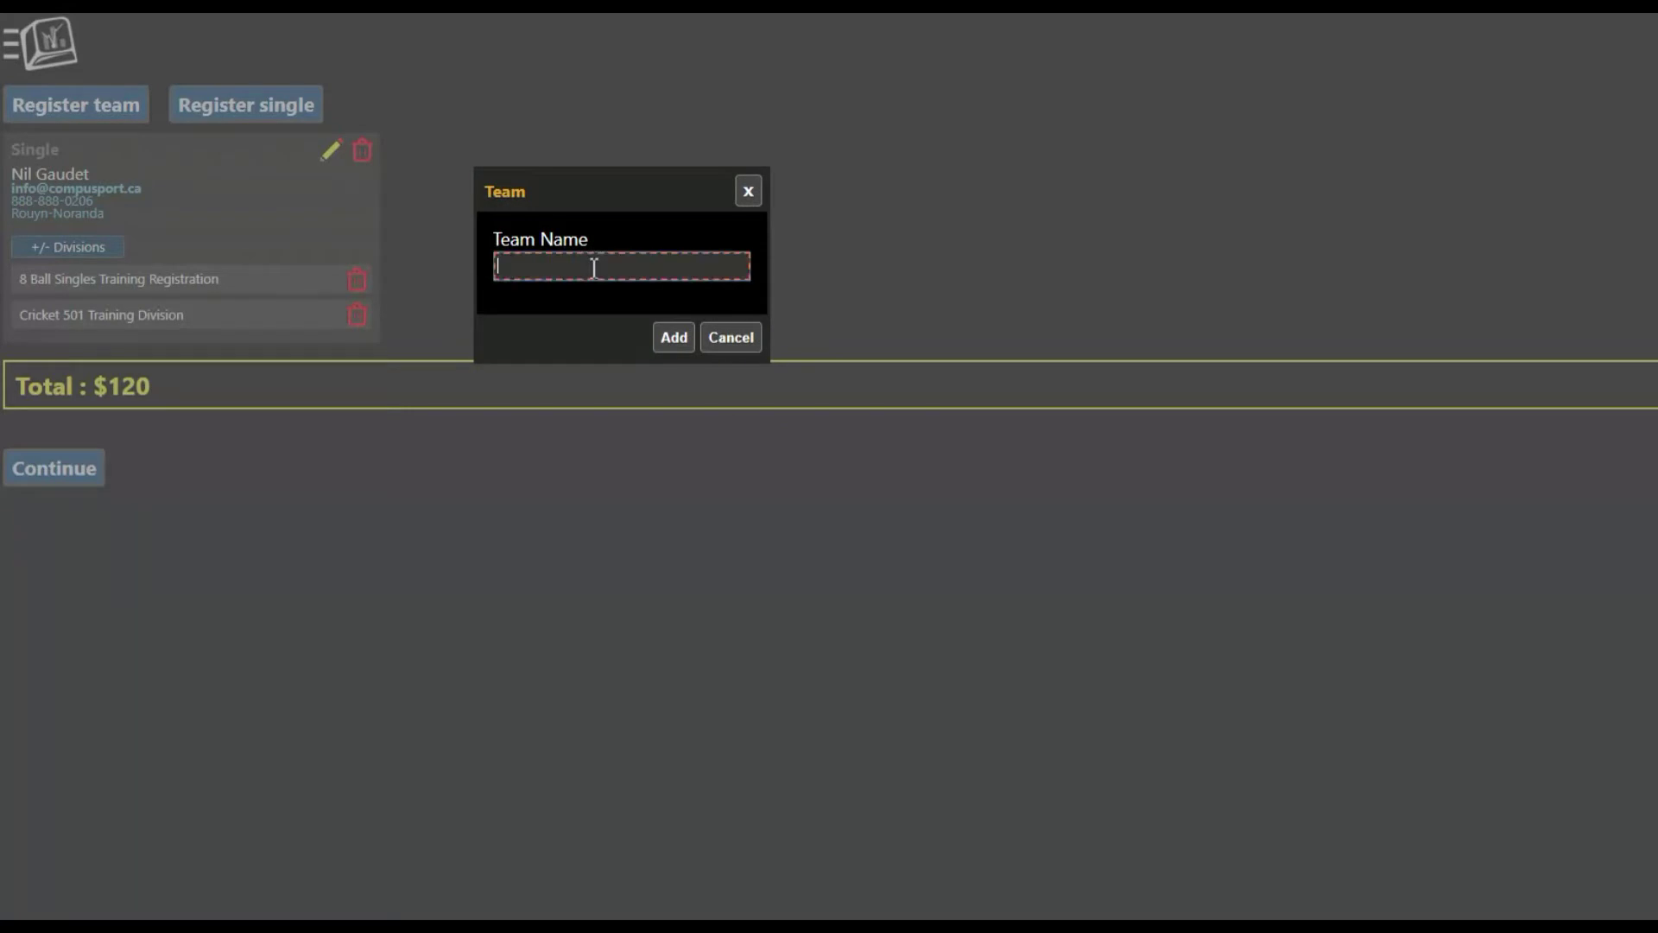
text(CompuSport Team)
click(672, 337)
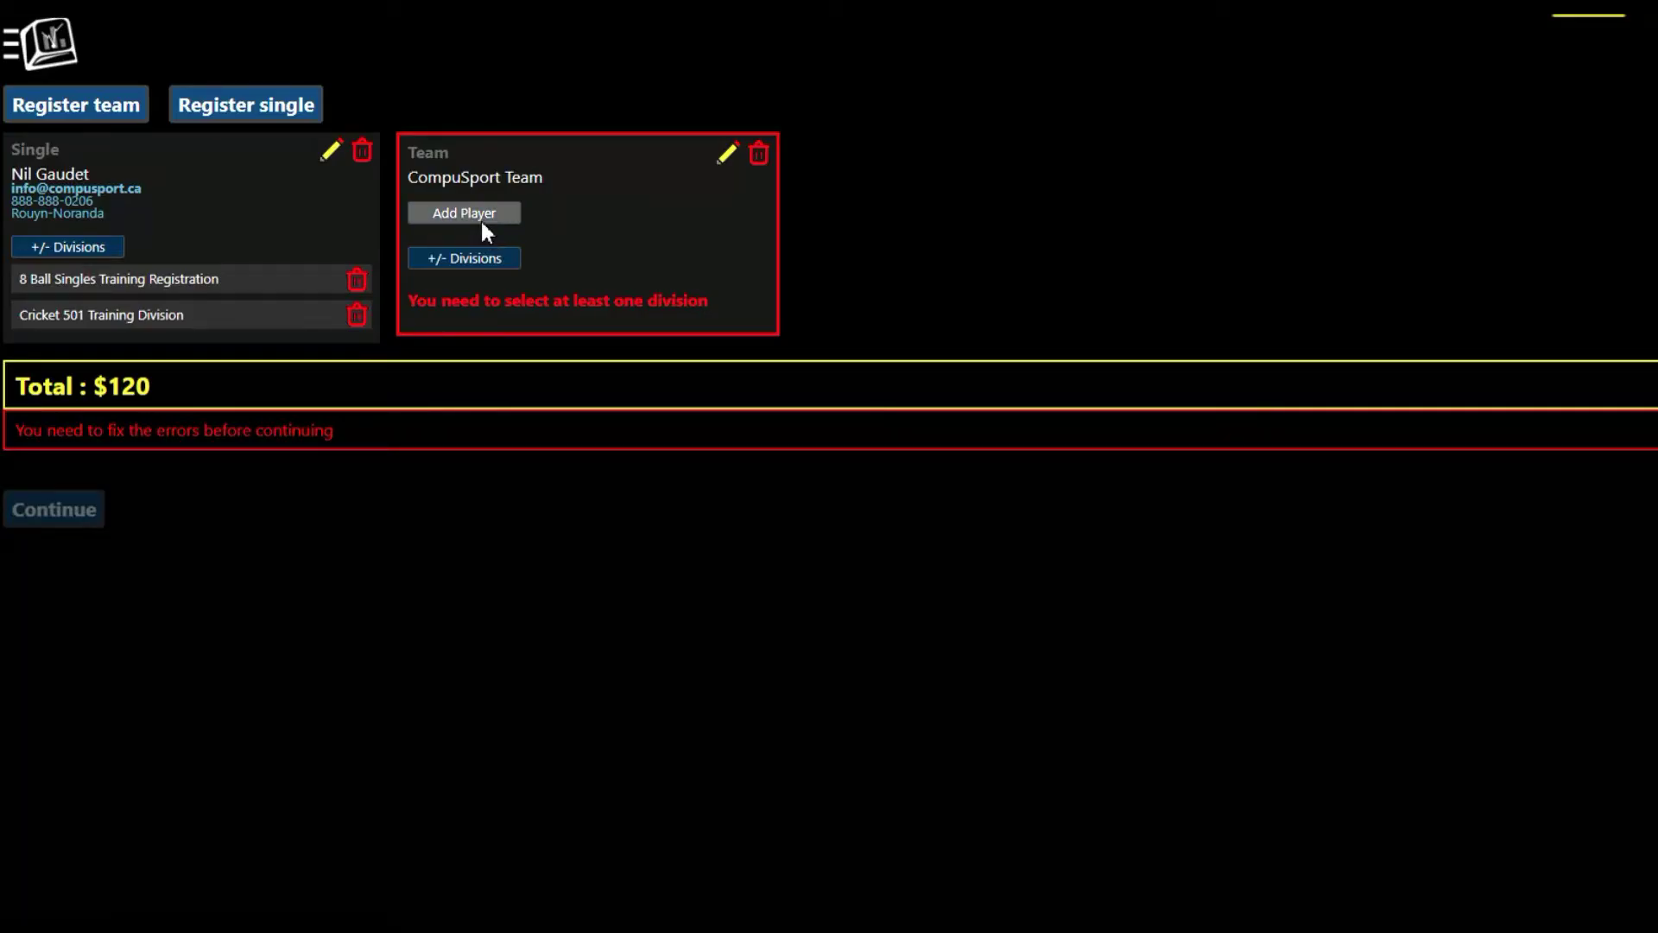
Step: Add the searched player to CompuSport Team as its captain
click(481, 216)
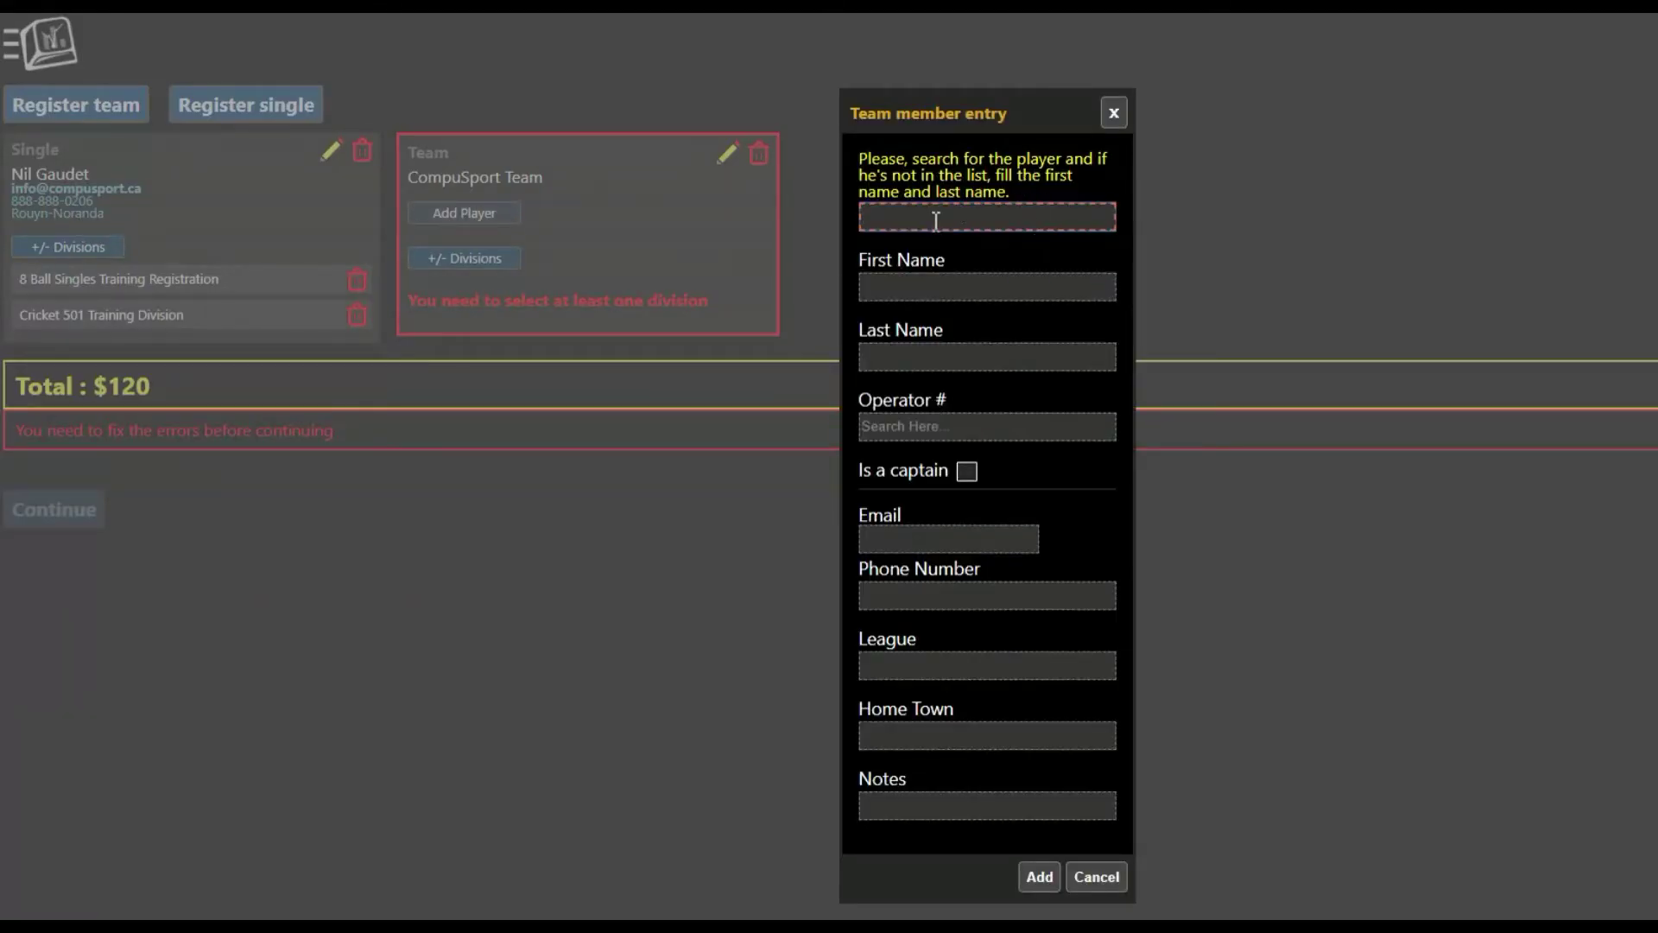
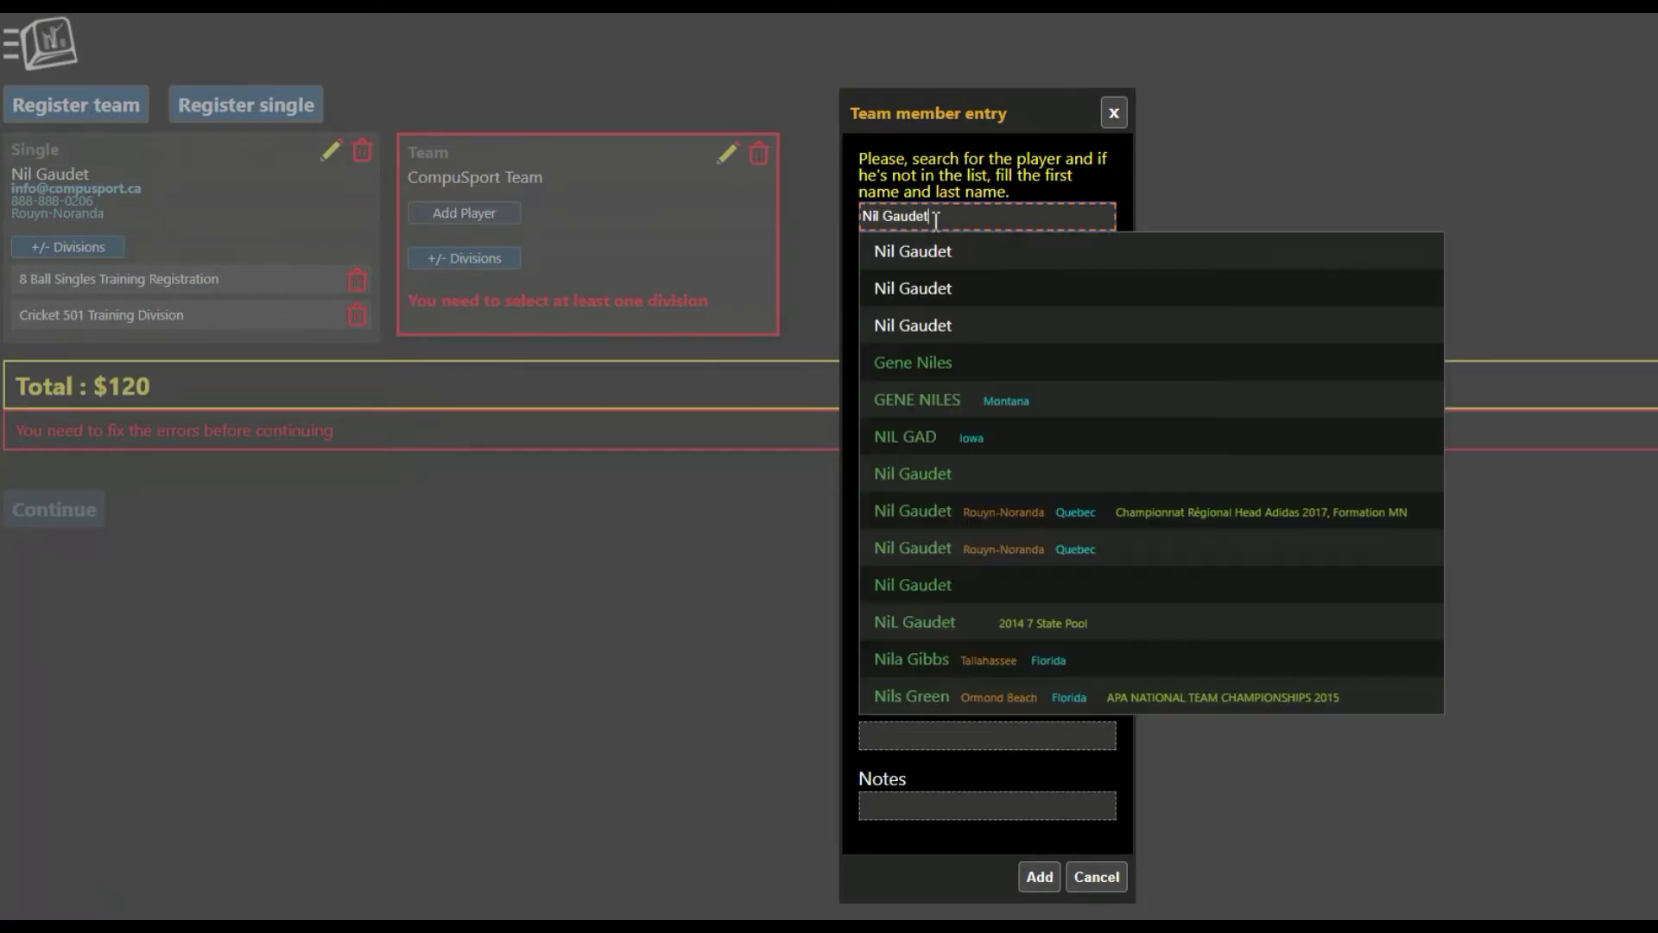
click(942, 329)
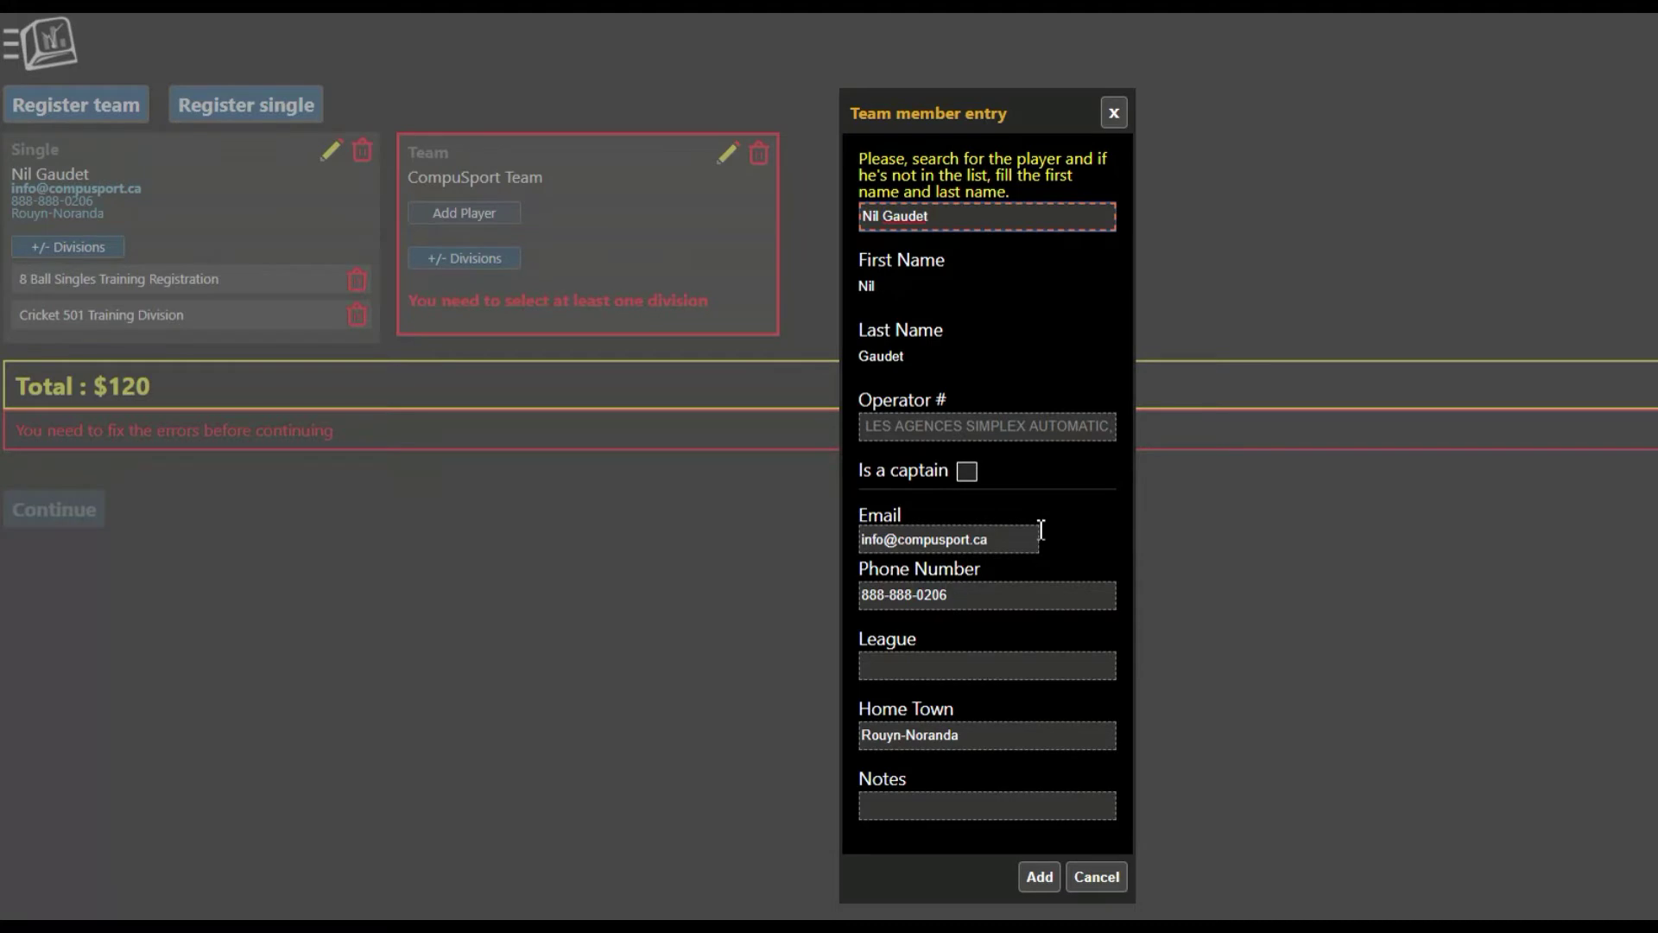
click(974, 476)
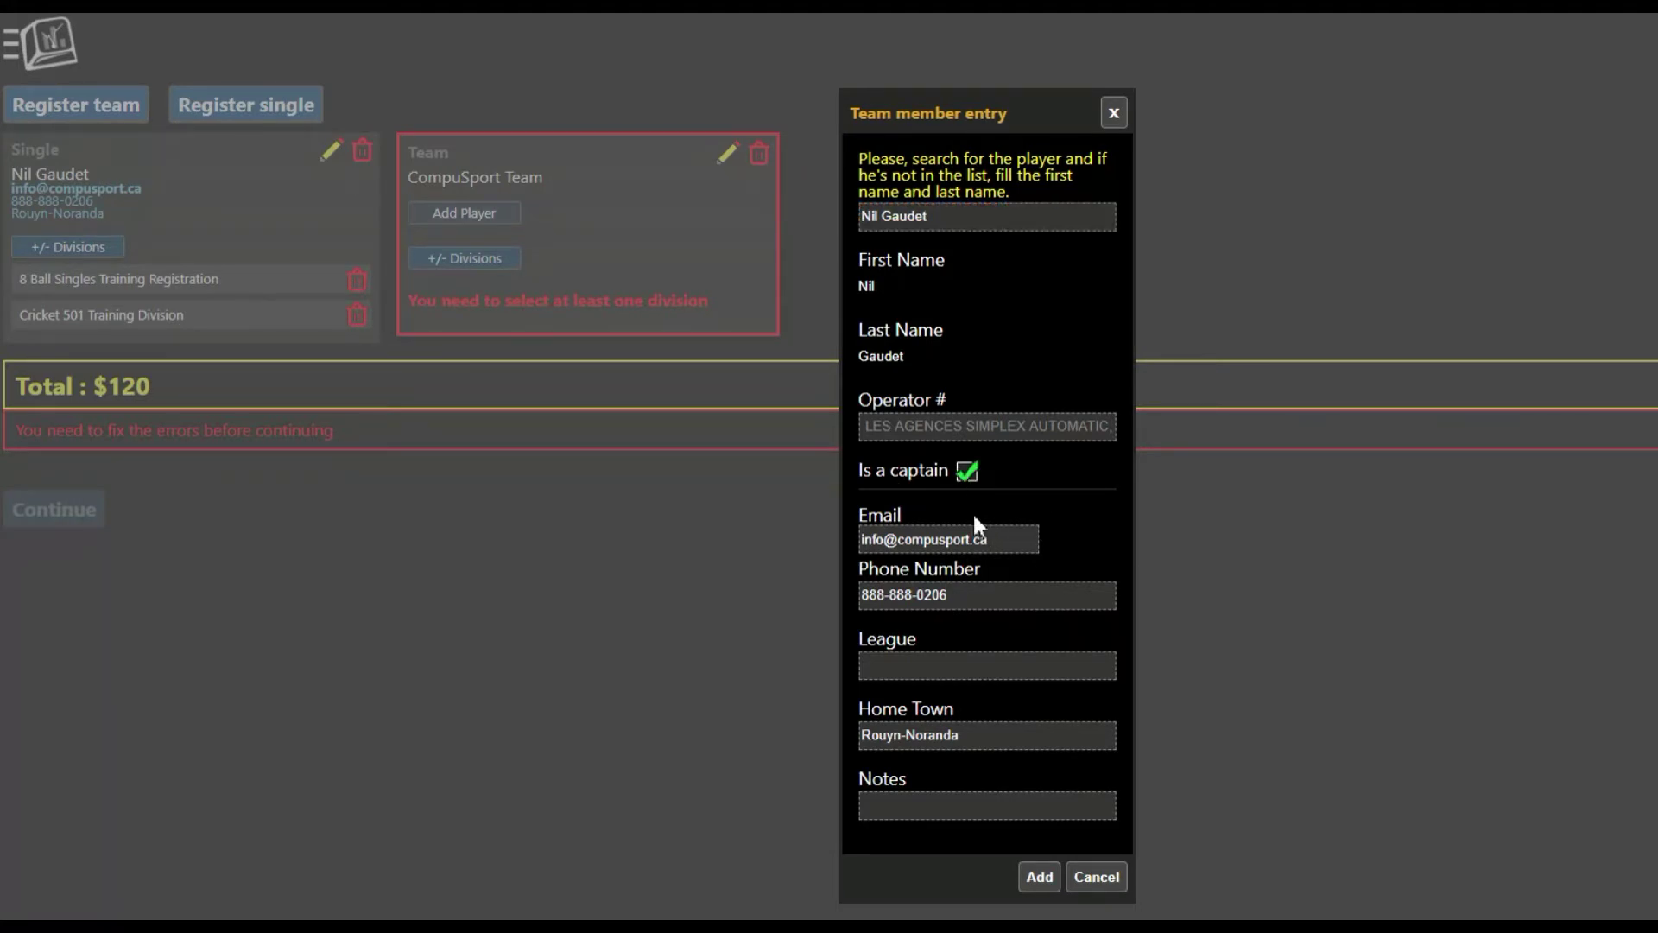
click(1040, 877)
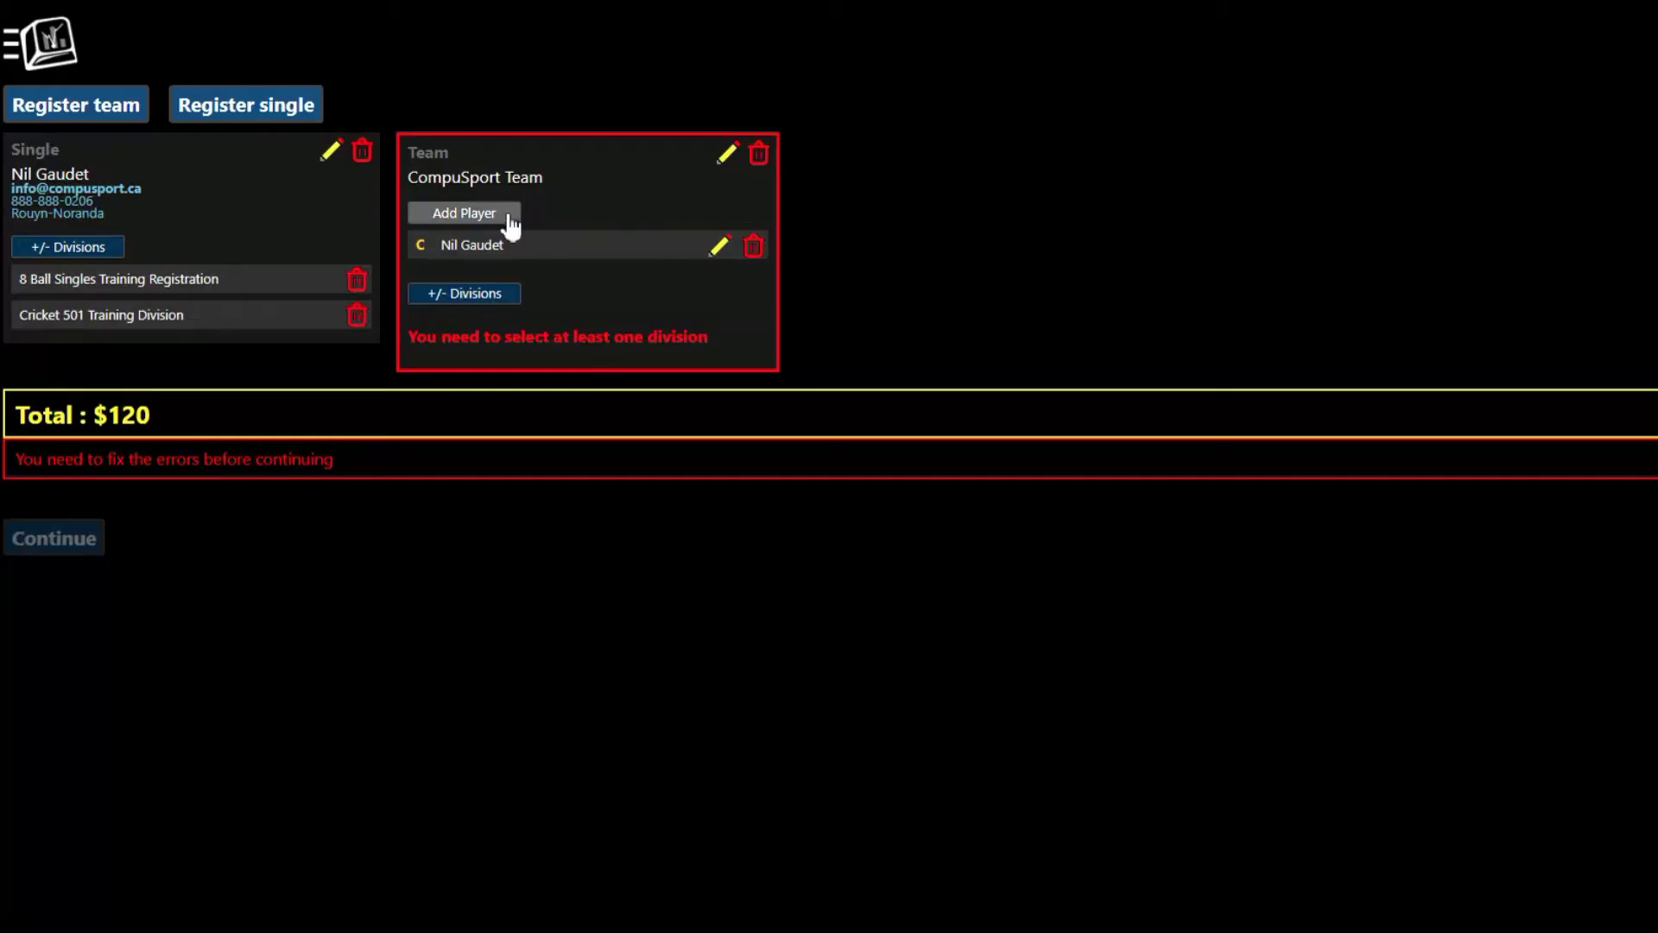
Step: Search for a second player and add them to CompuSport Team without captain status
click(503, 216)
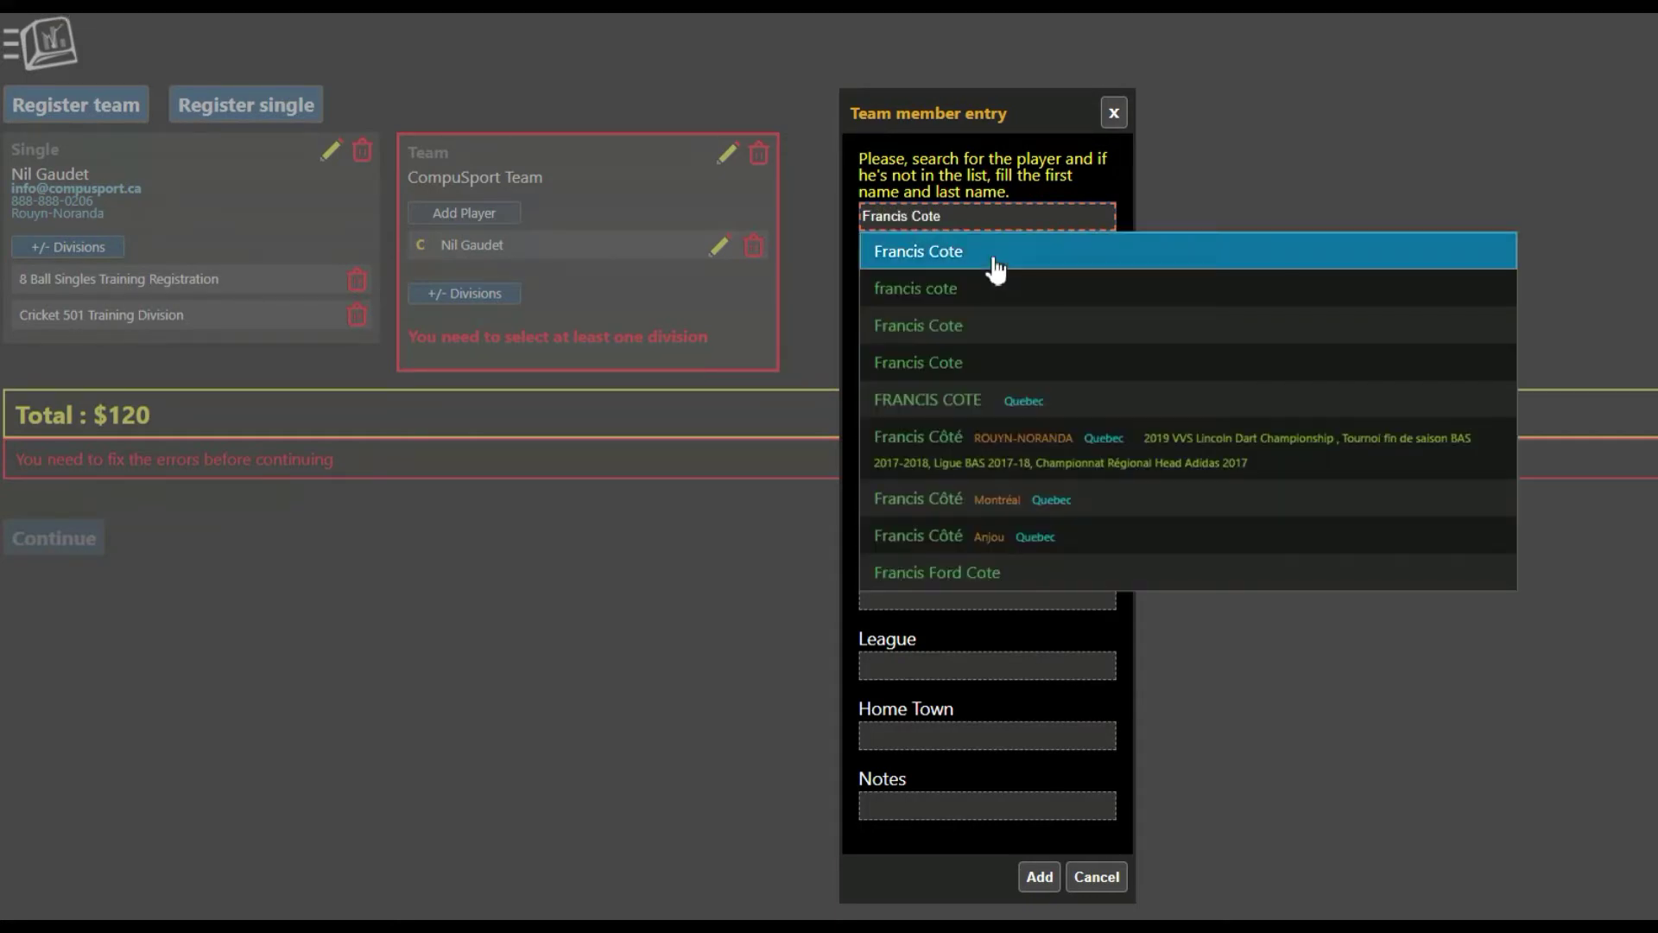
click(995, 254)
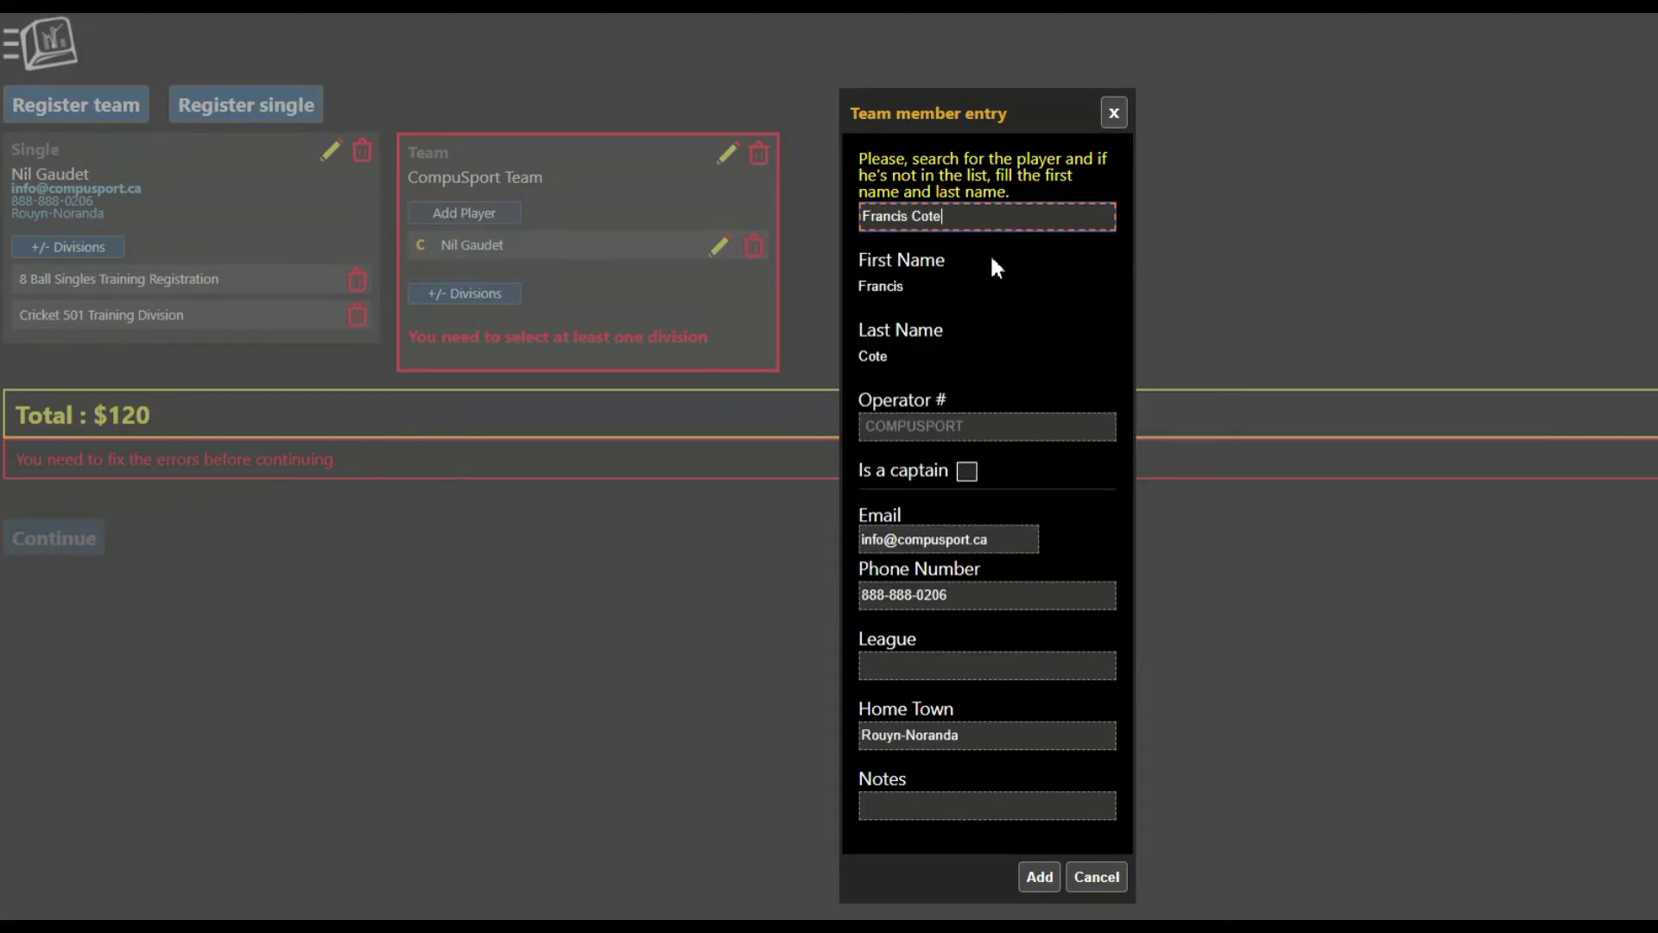
click(1040, 877)
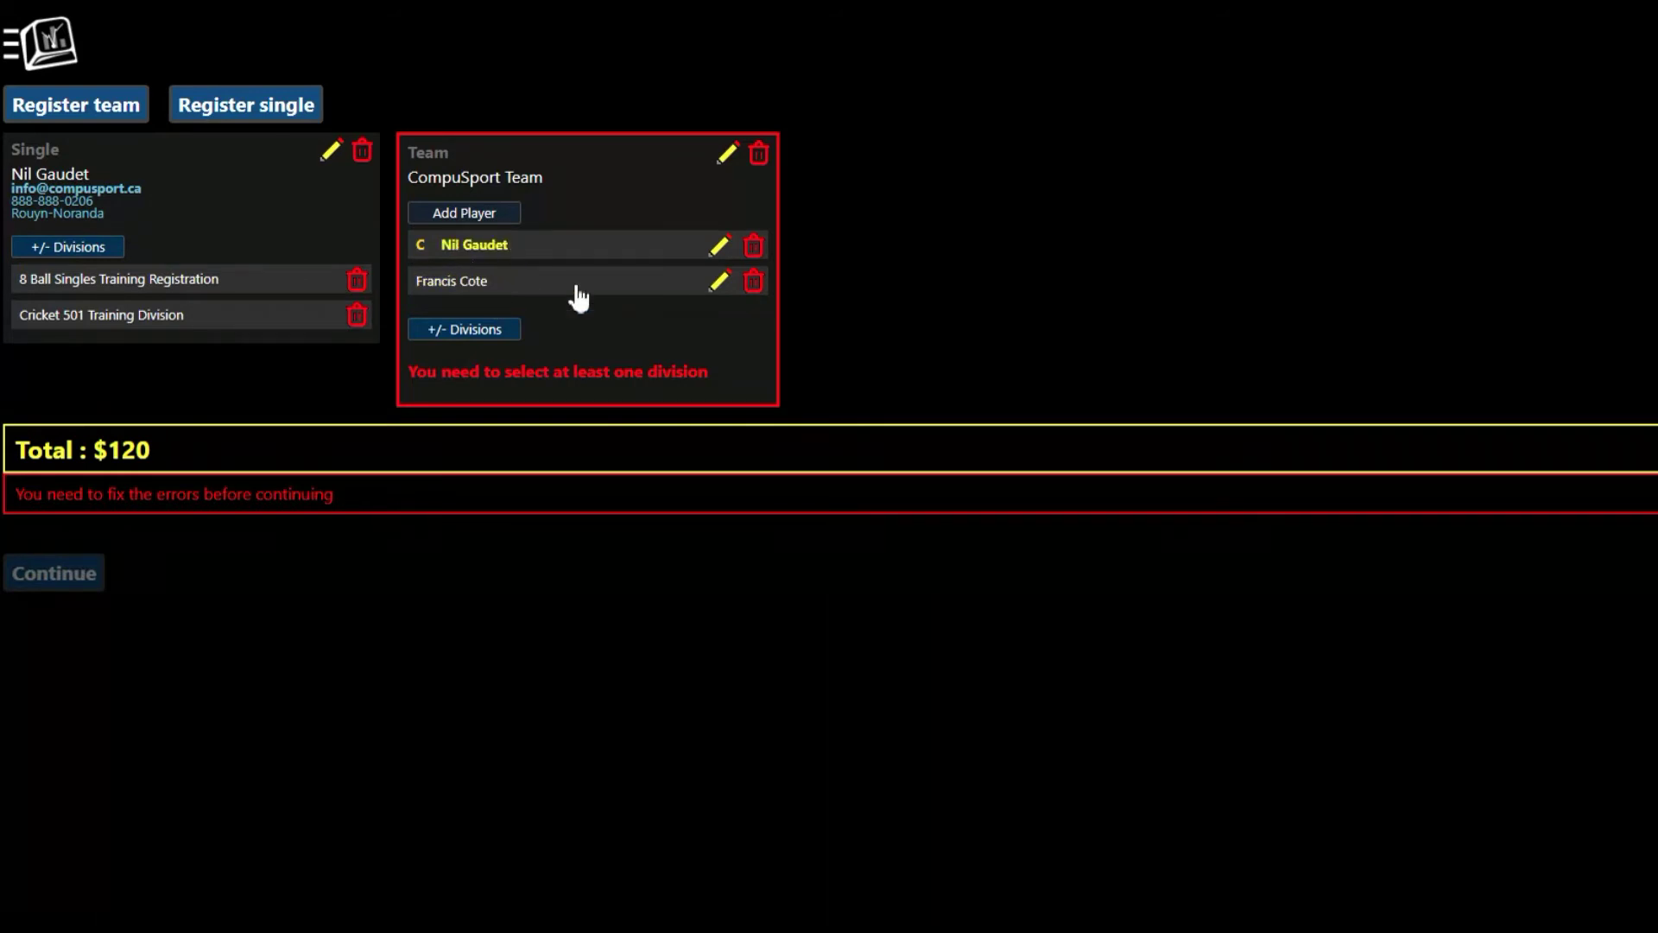
Step: Enter CompuSport Team in Team Event training Registration, bringing the total to $180
click(471, 333)
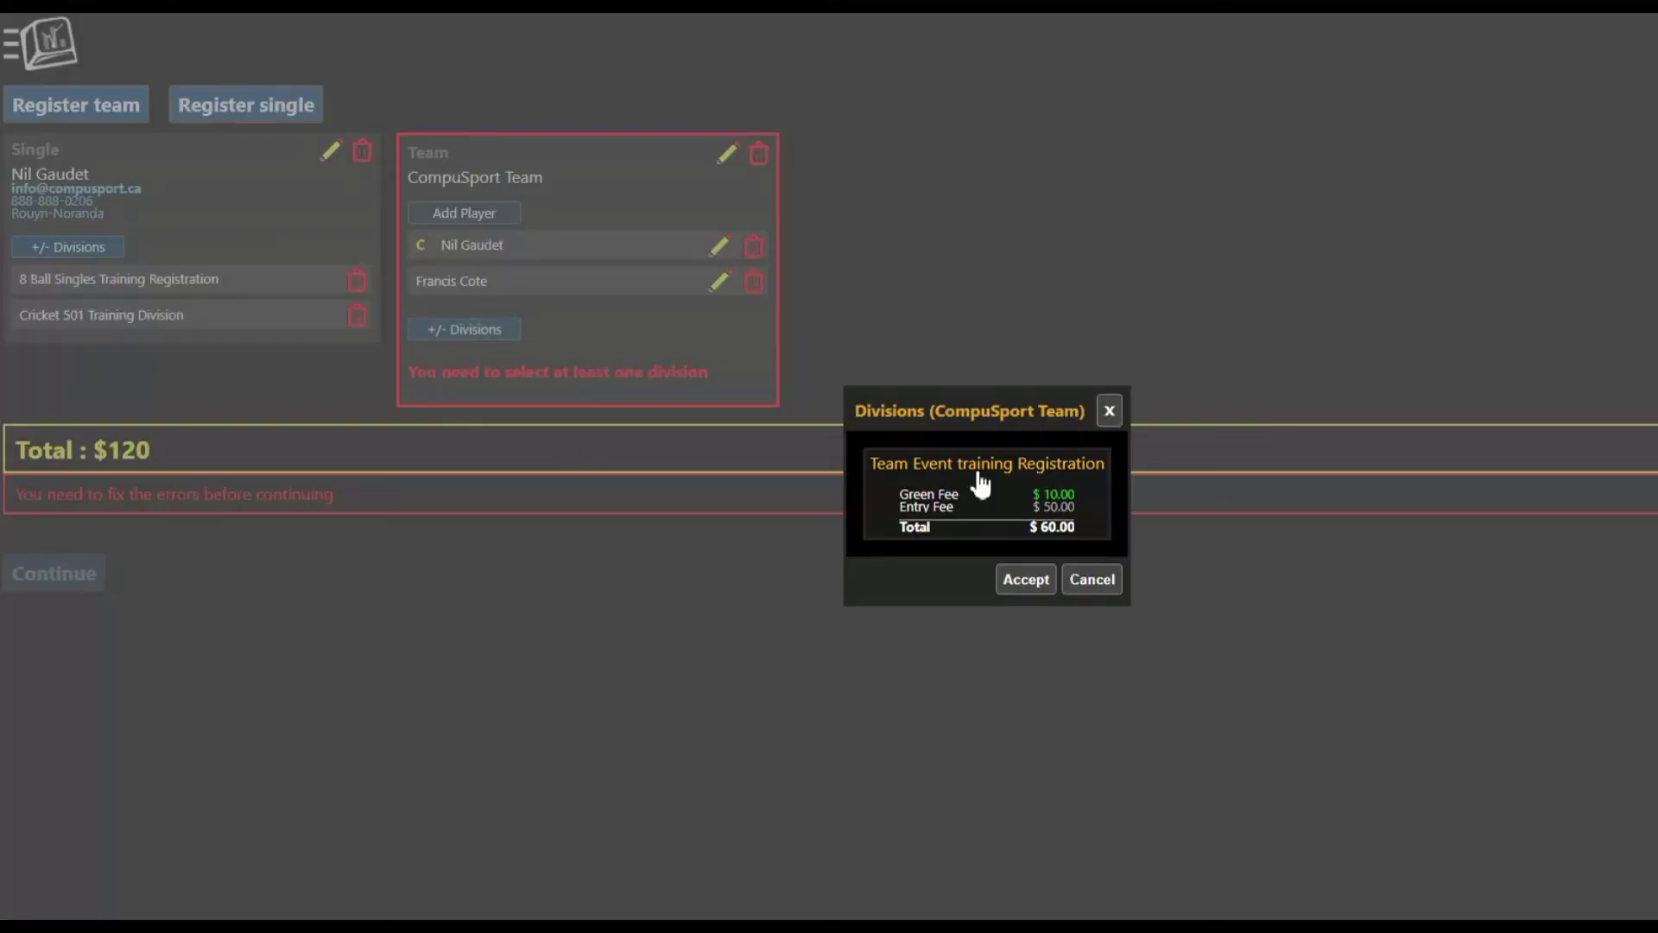
drag(992, 407, 924, 226)
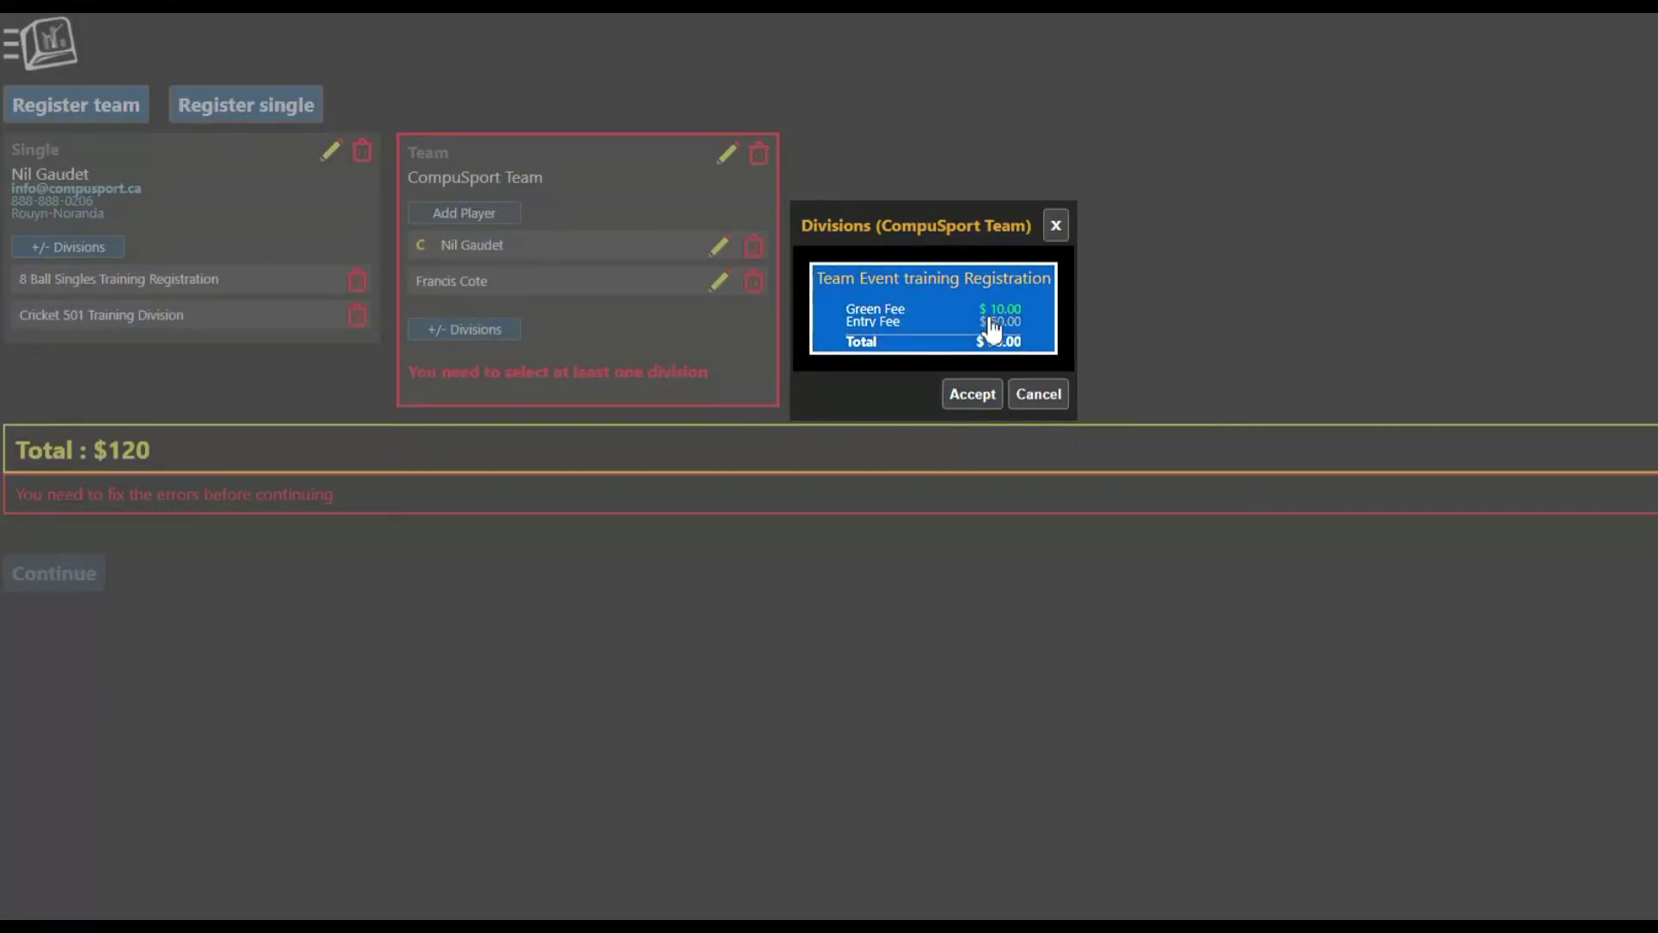
click(972, 408)
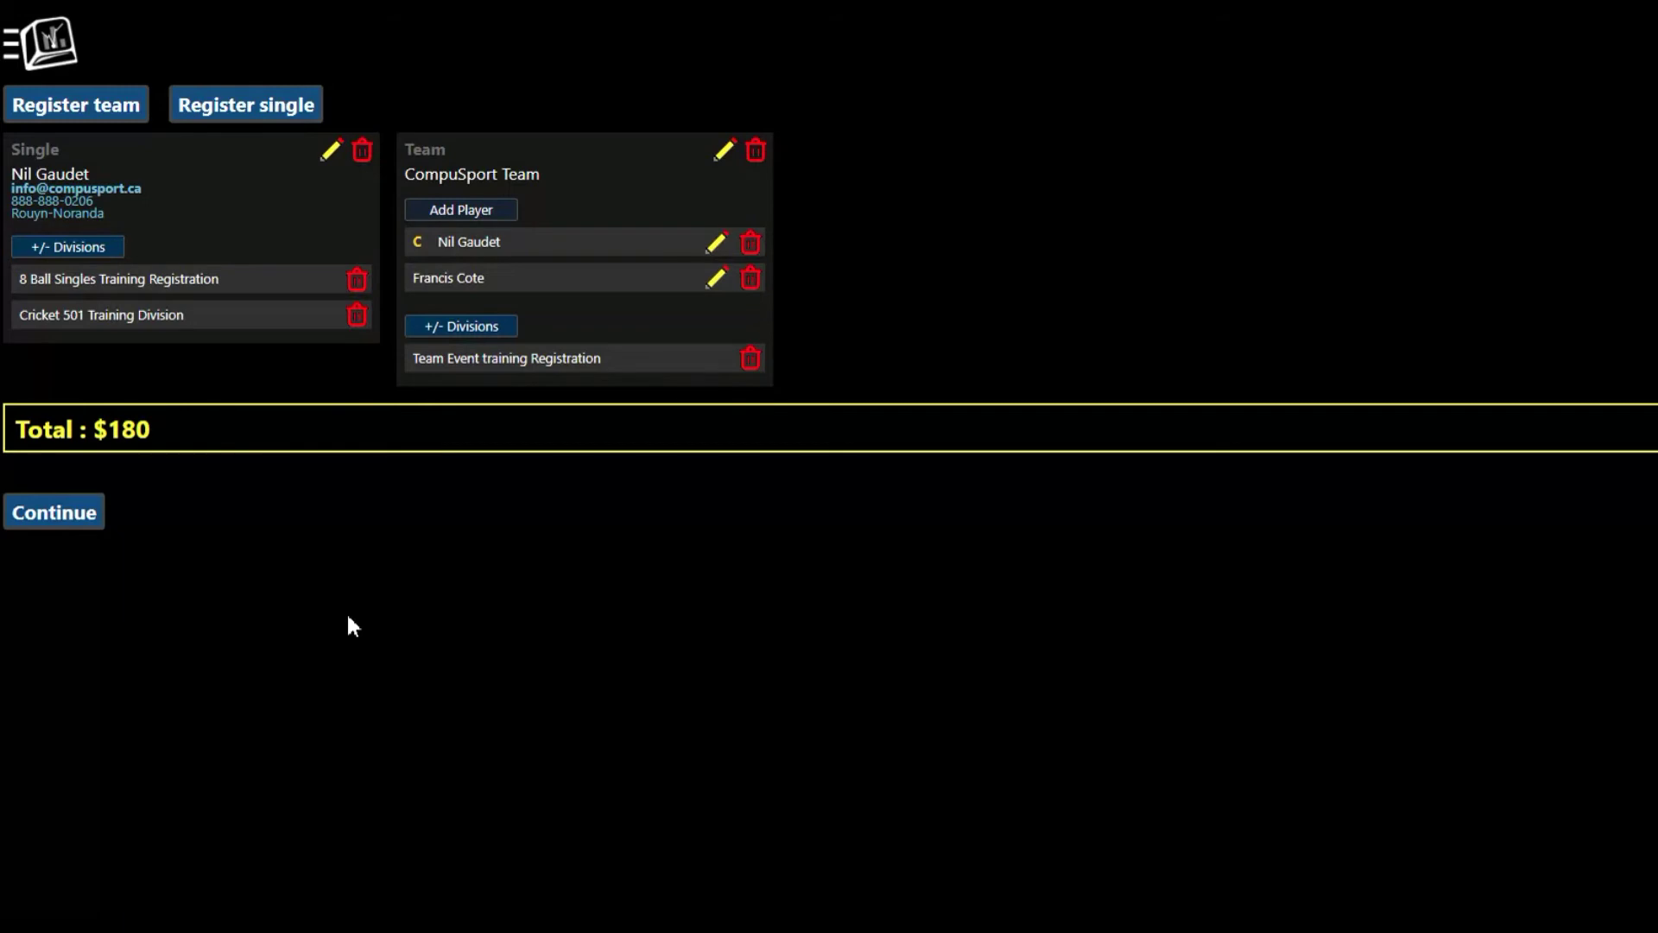
Step: Continue to the summary listing the team and both single divisions at $180
click(70, 523)
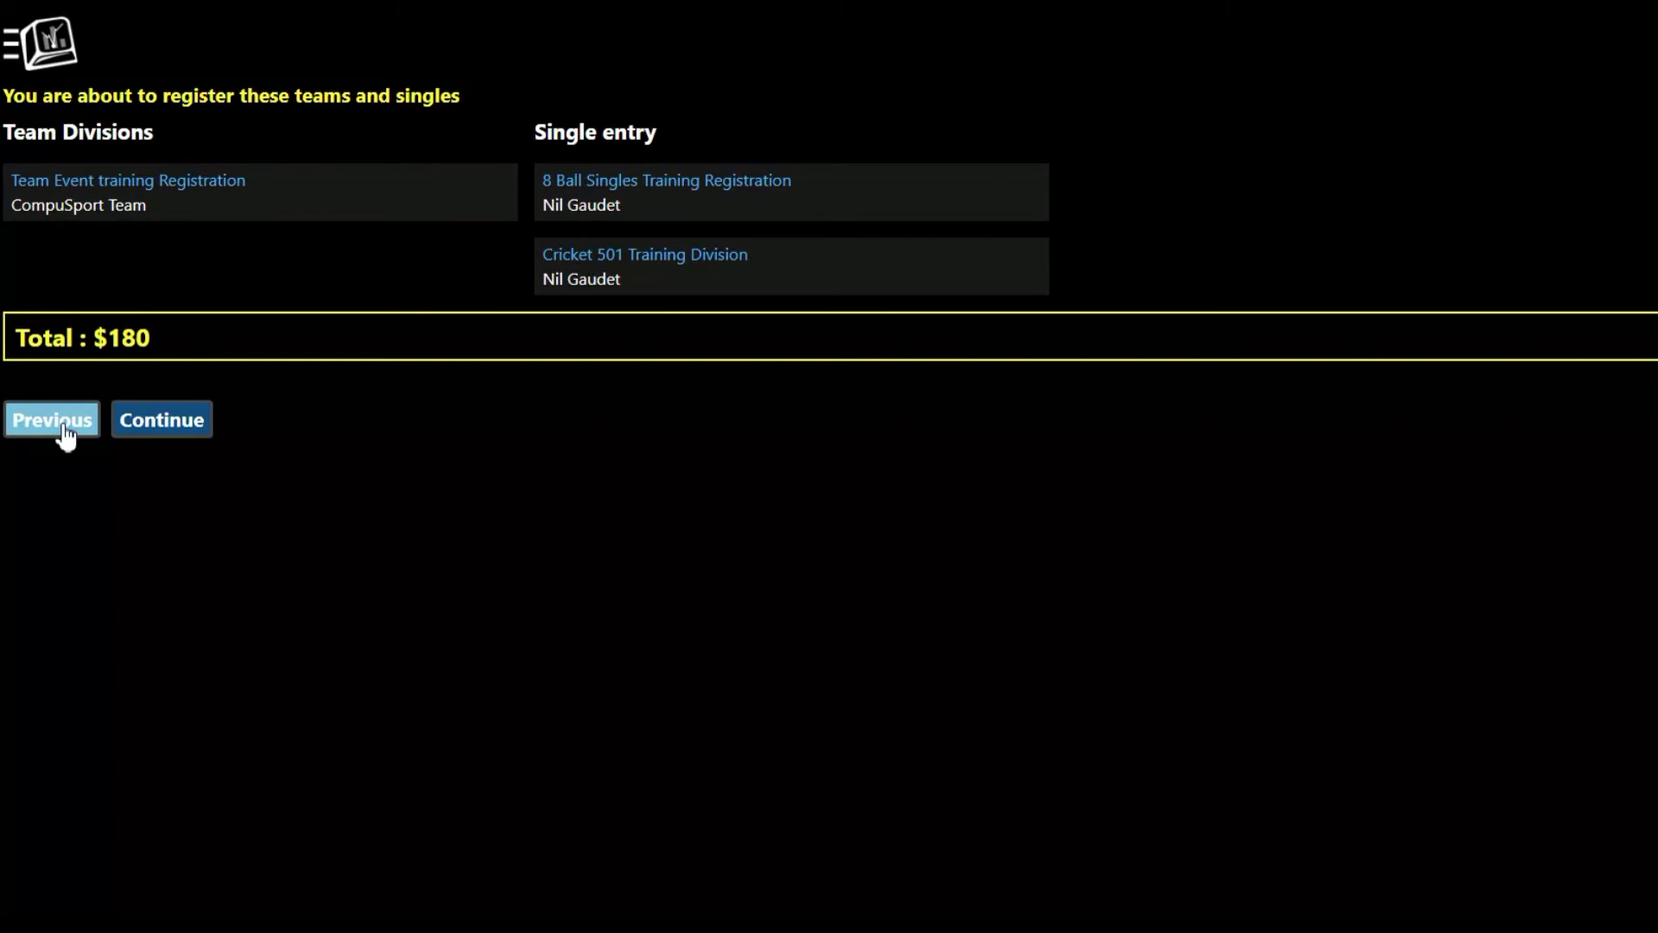
Step: Confirm the $180 summary to submit the team and single registrations
click(200, 422)
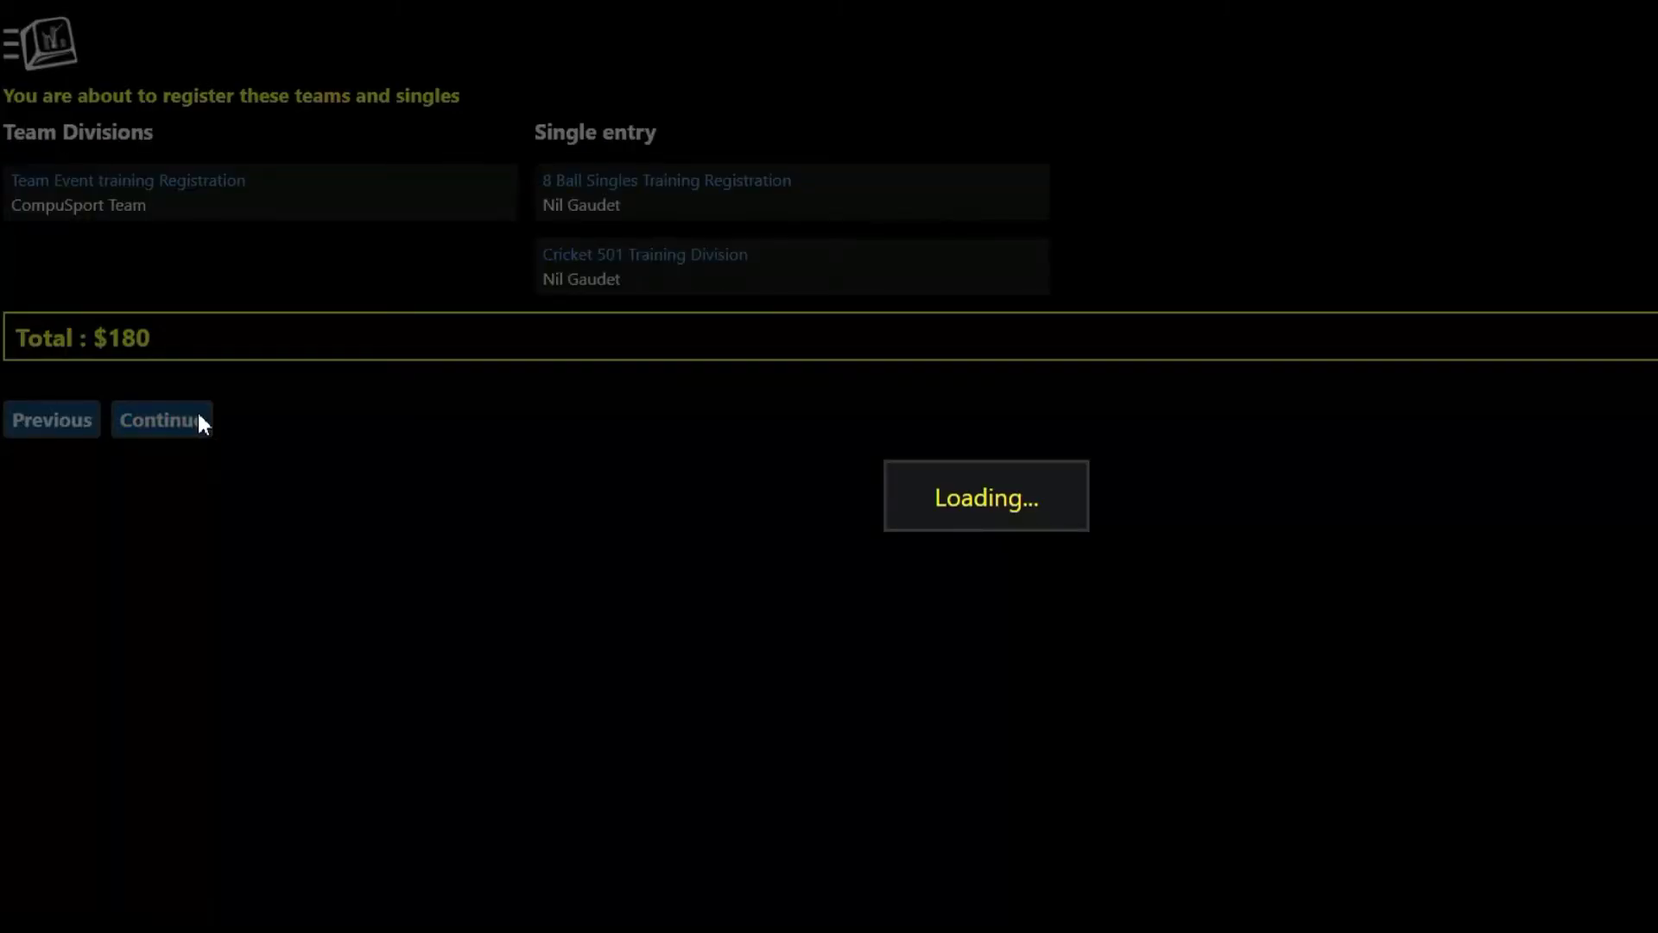